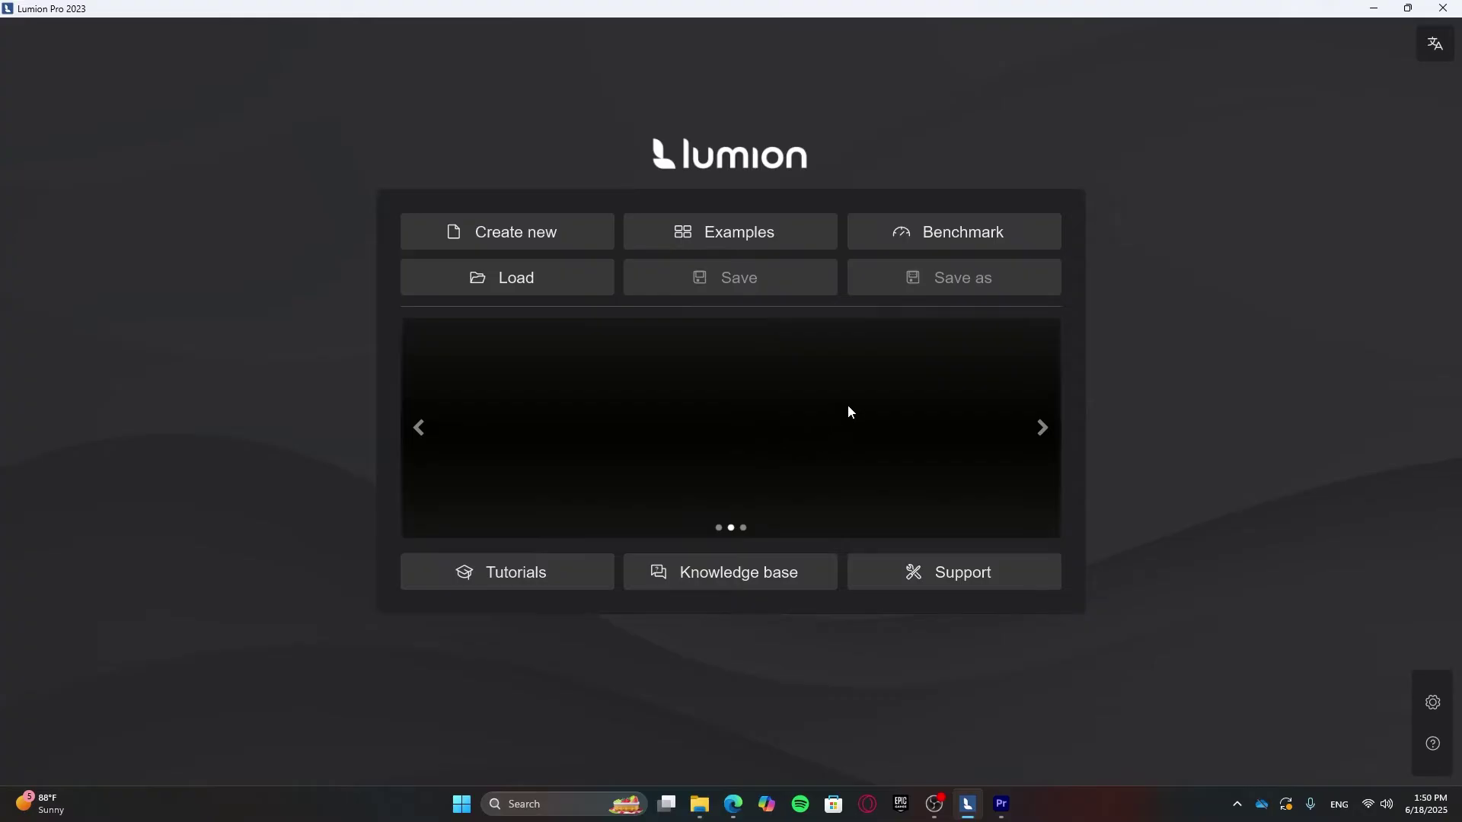
Re-run the hardware benchmark and return to the start screen
left_click(977, 239)
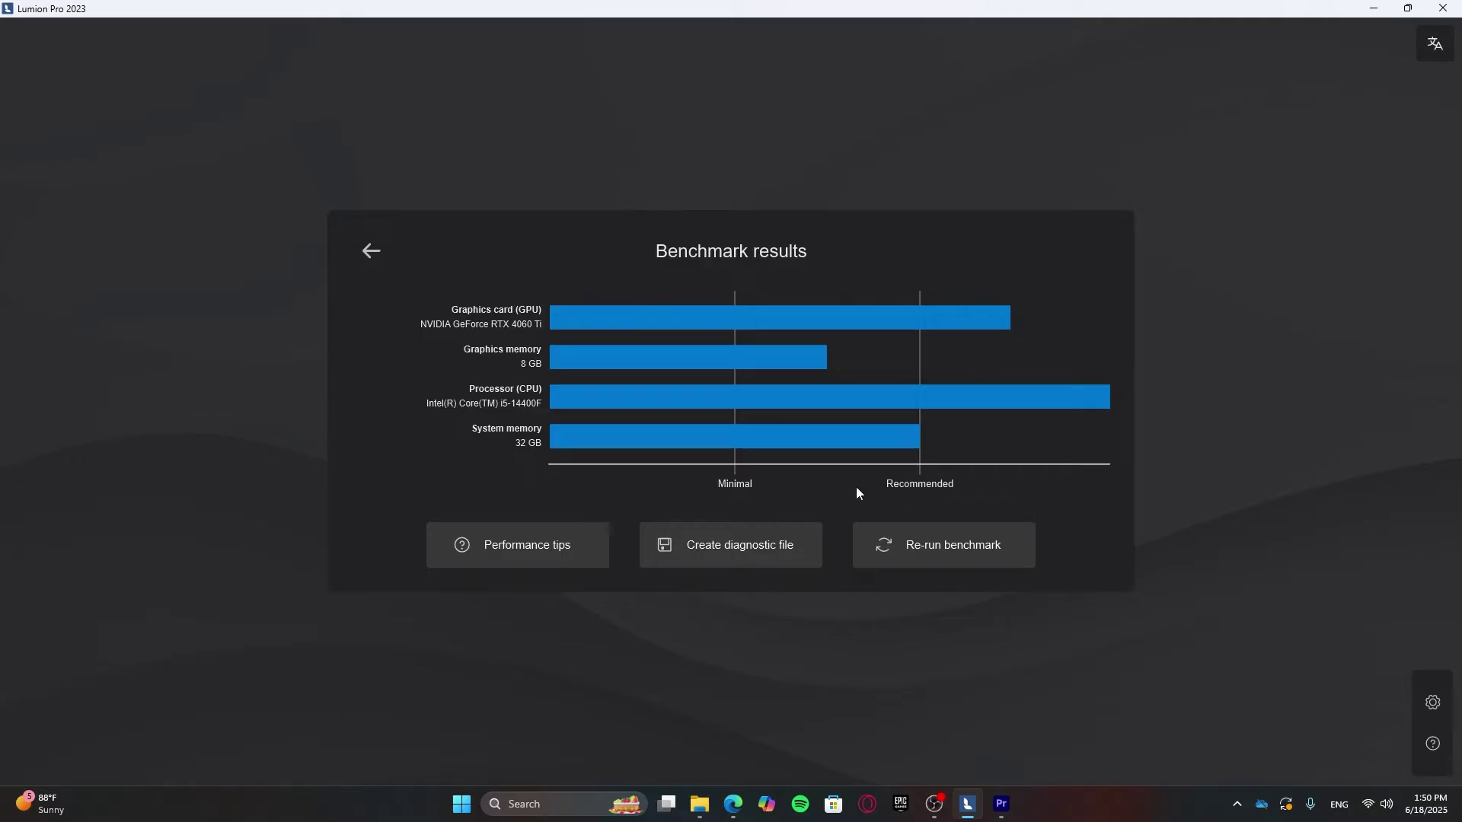
left_click(957, 555)
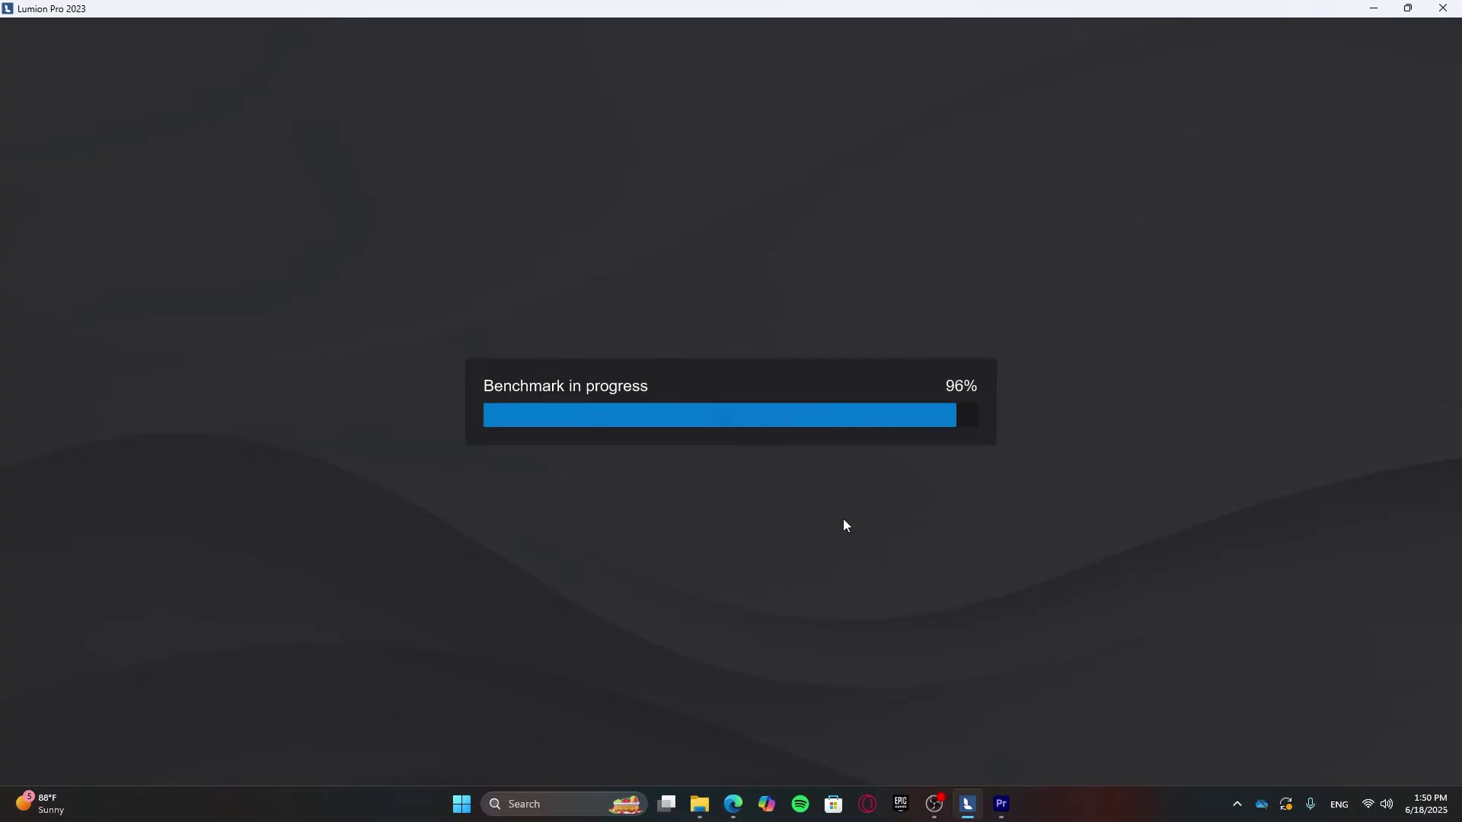
left_click(372, 251)
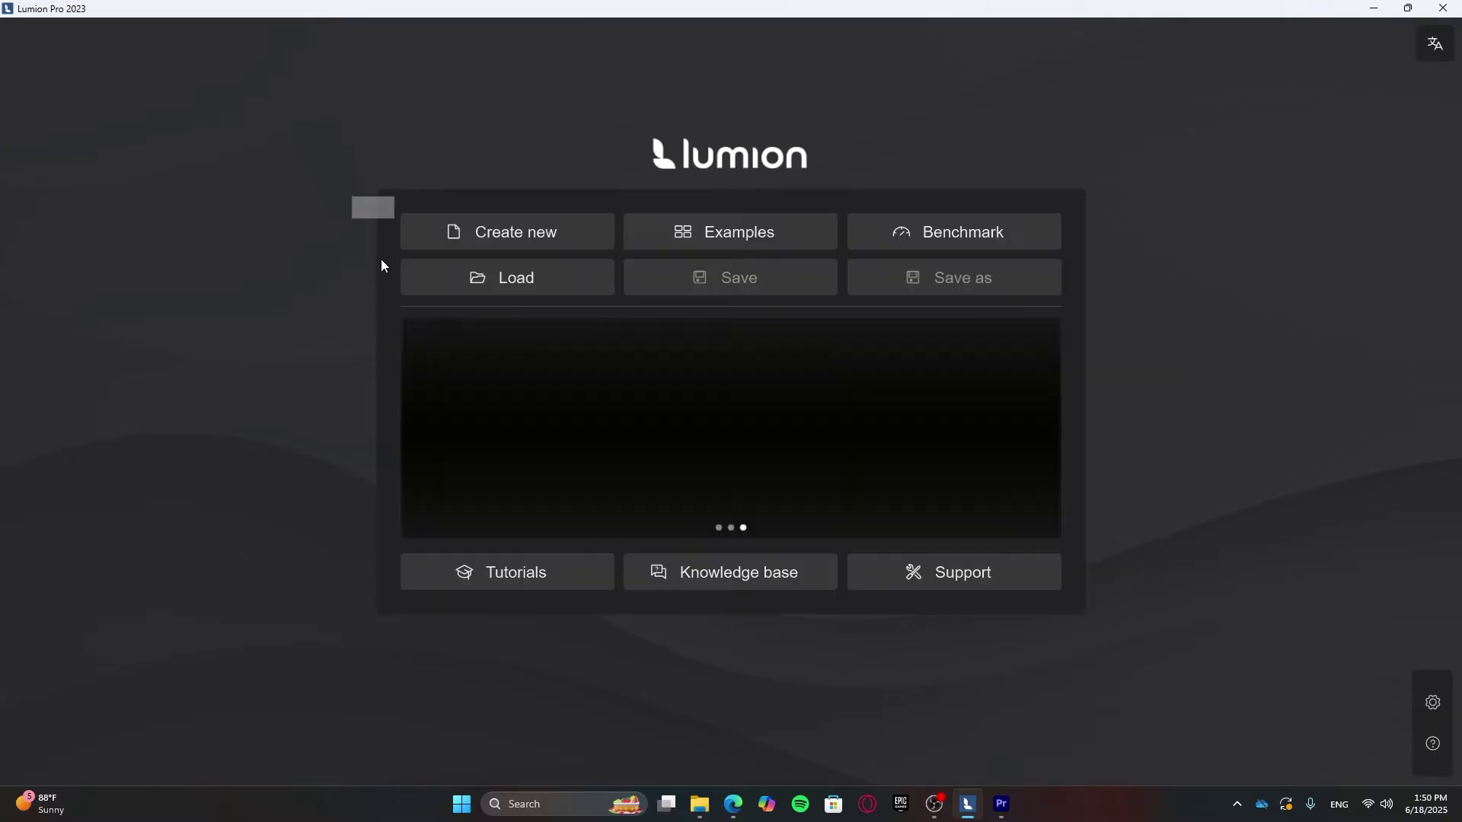
Look through the new project templates and the example scenes, returning to the start screen
left_click(529, 234)
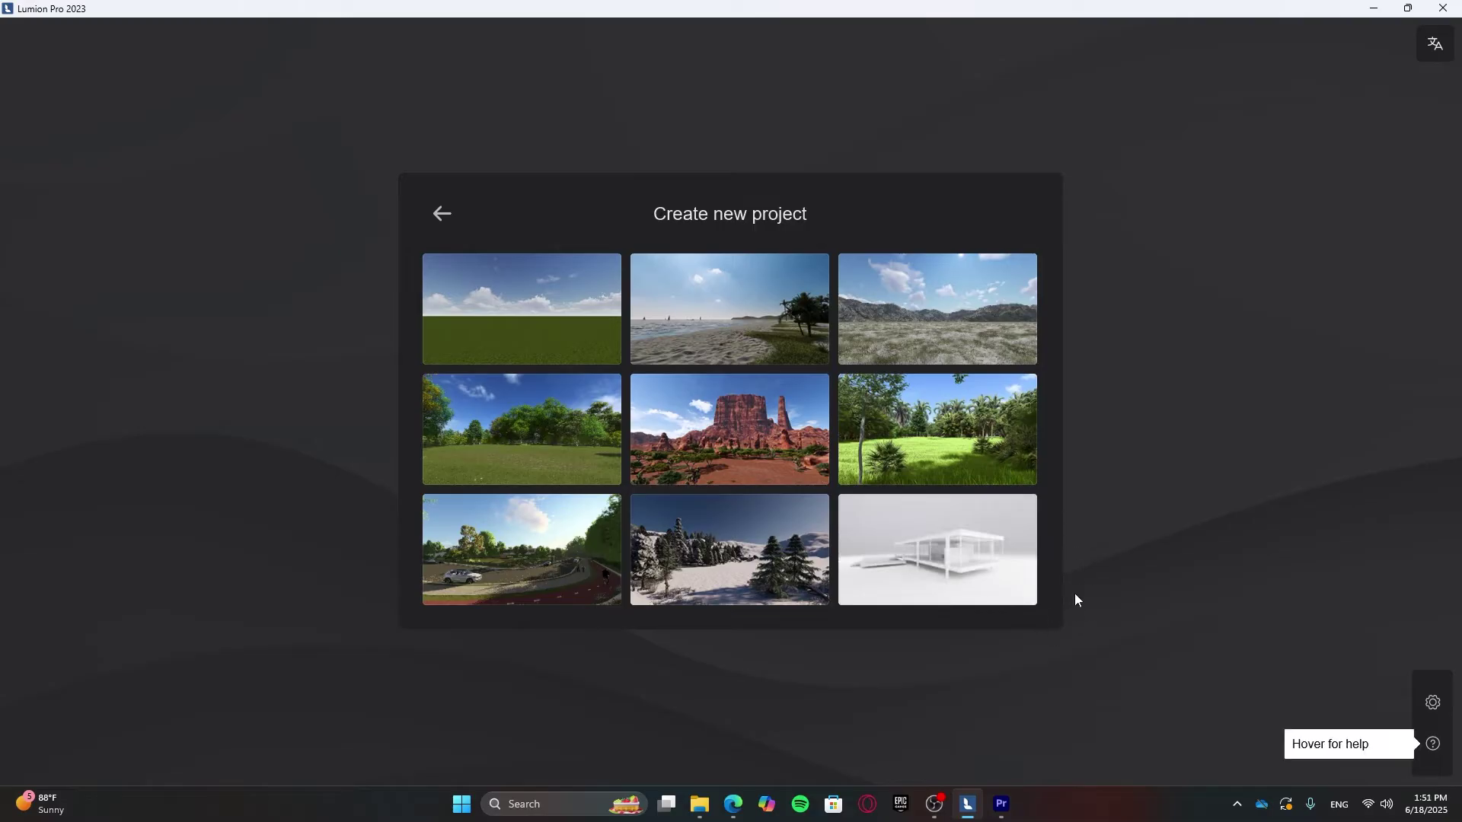
left_click(445, 214)
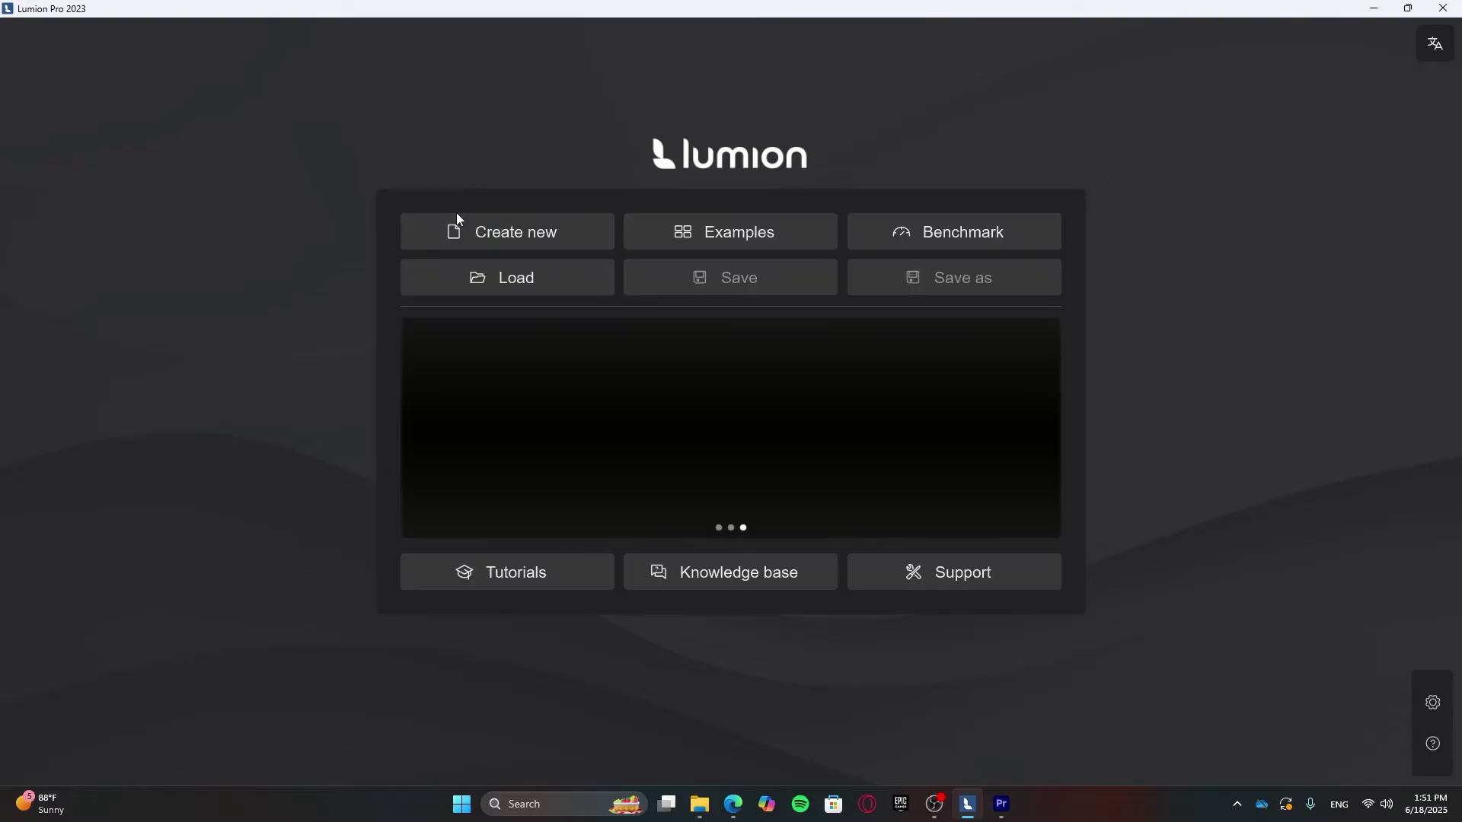
left_click(753, 240)
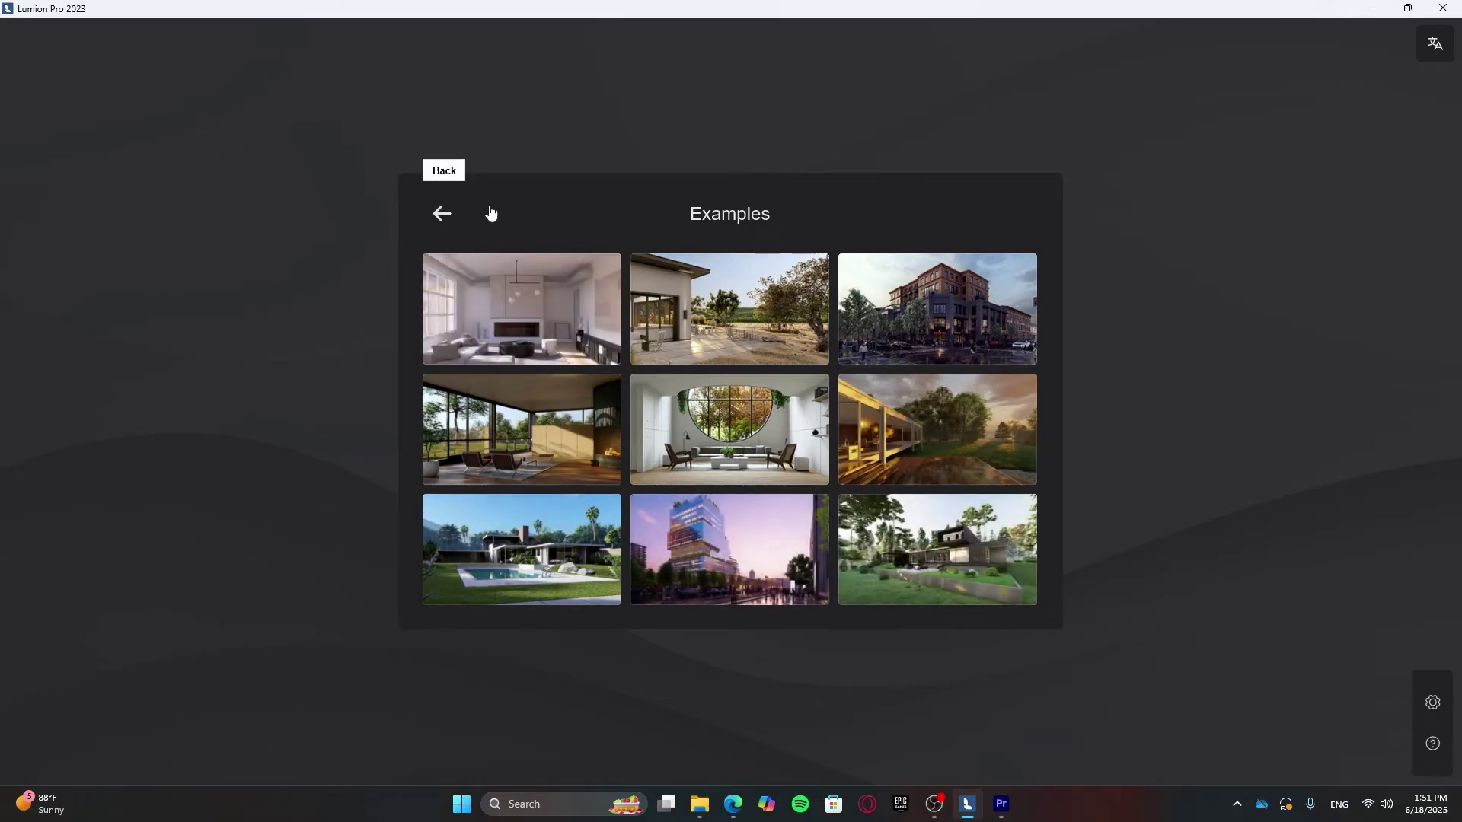
left_click(441, 214)
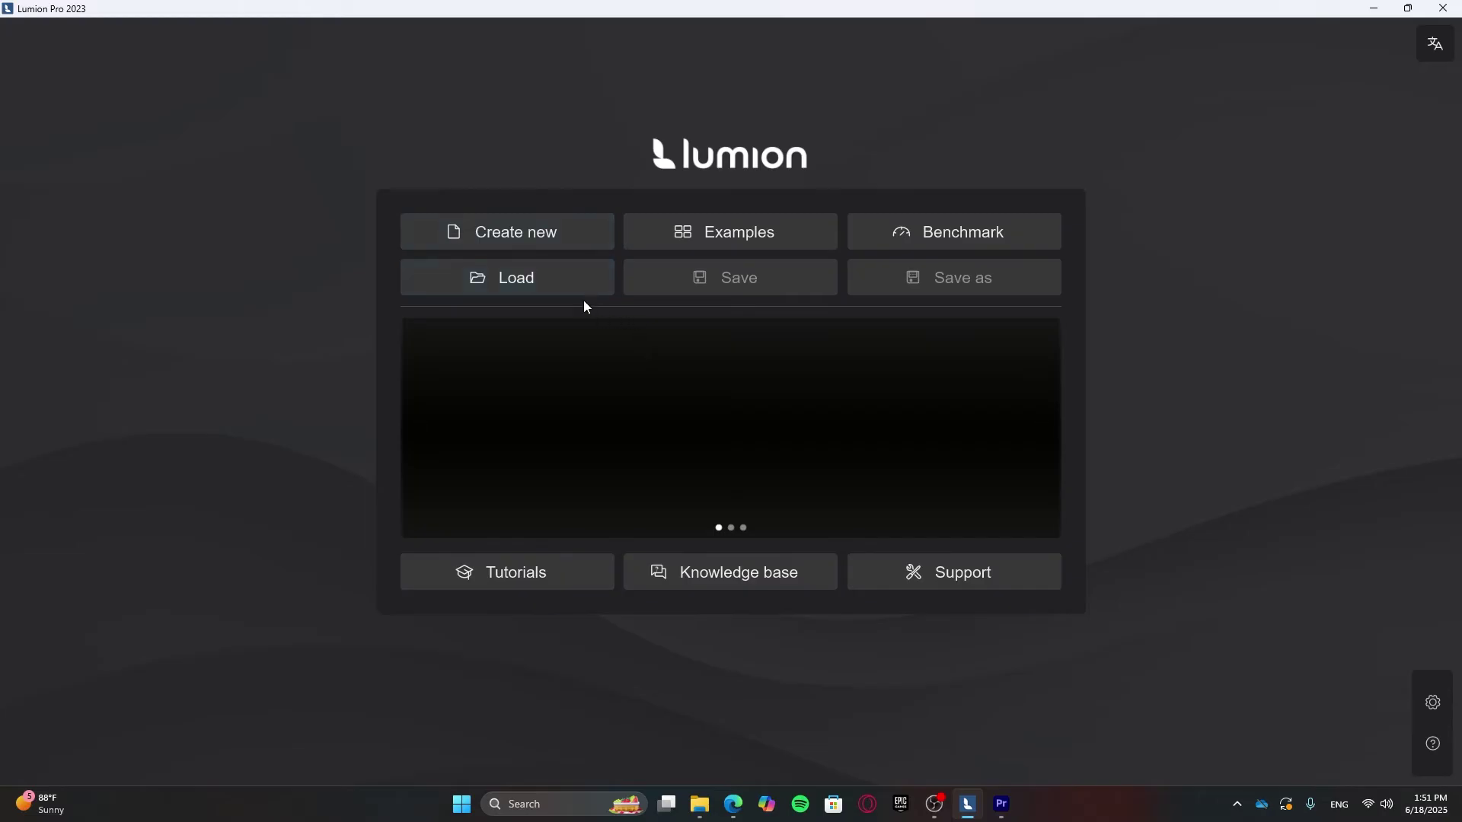
Browse all four pages of recent projects and the dialog for loading a project file from disk, without loading anything
left_click(552, 286)
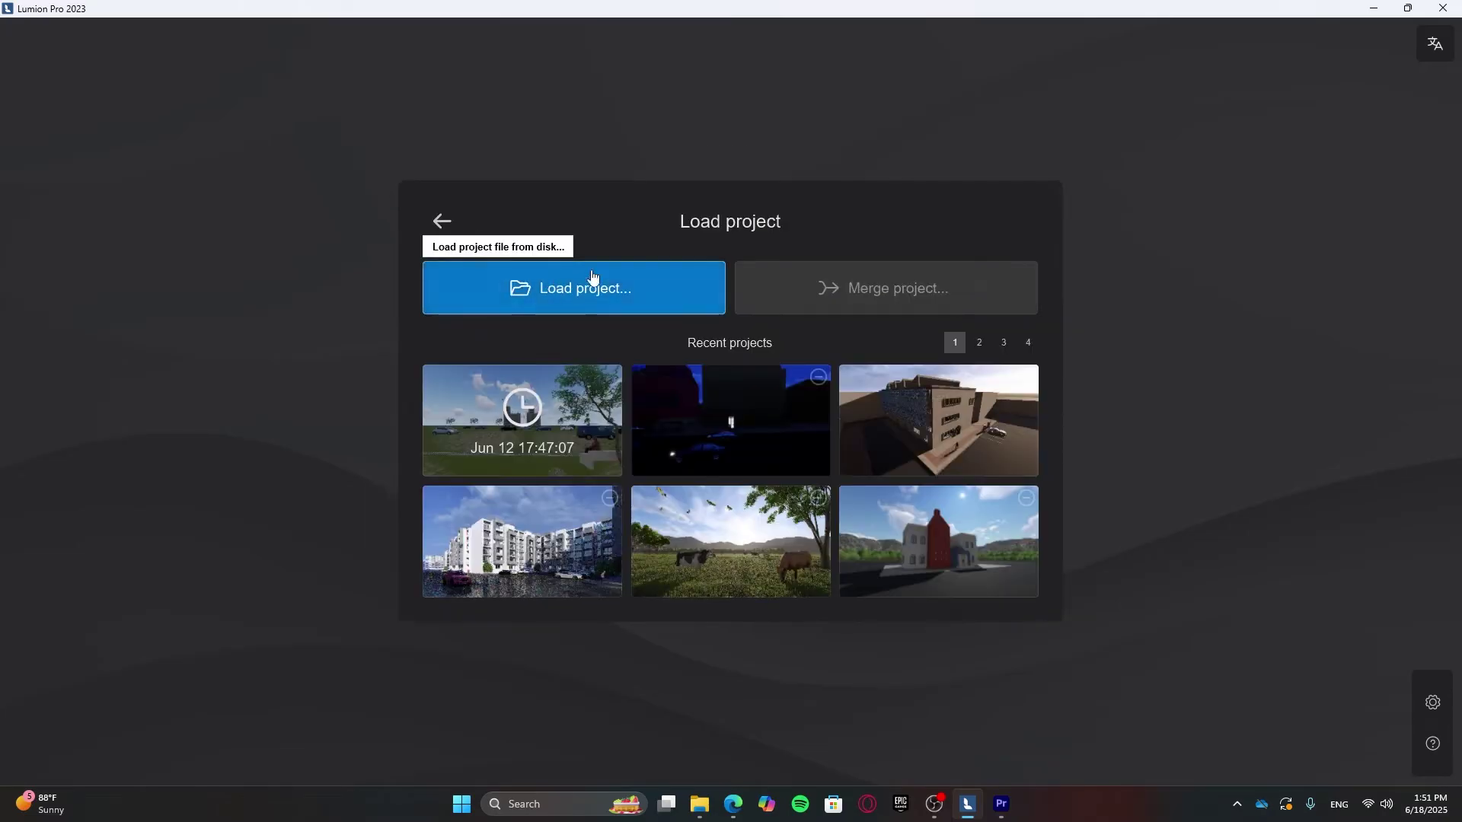
left_click(979, 347)
left_click(1003, 344)
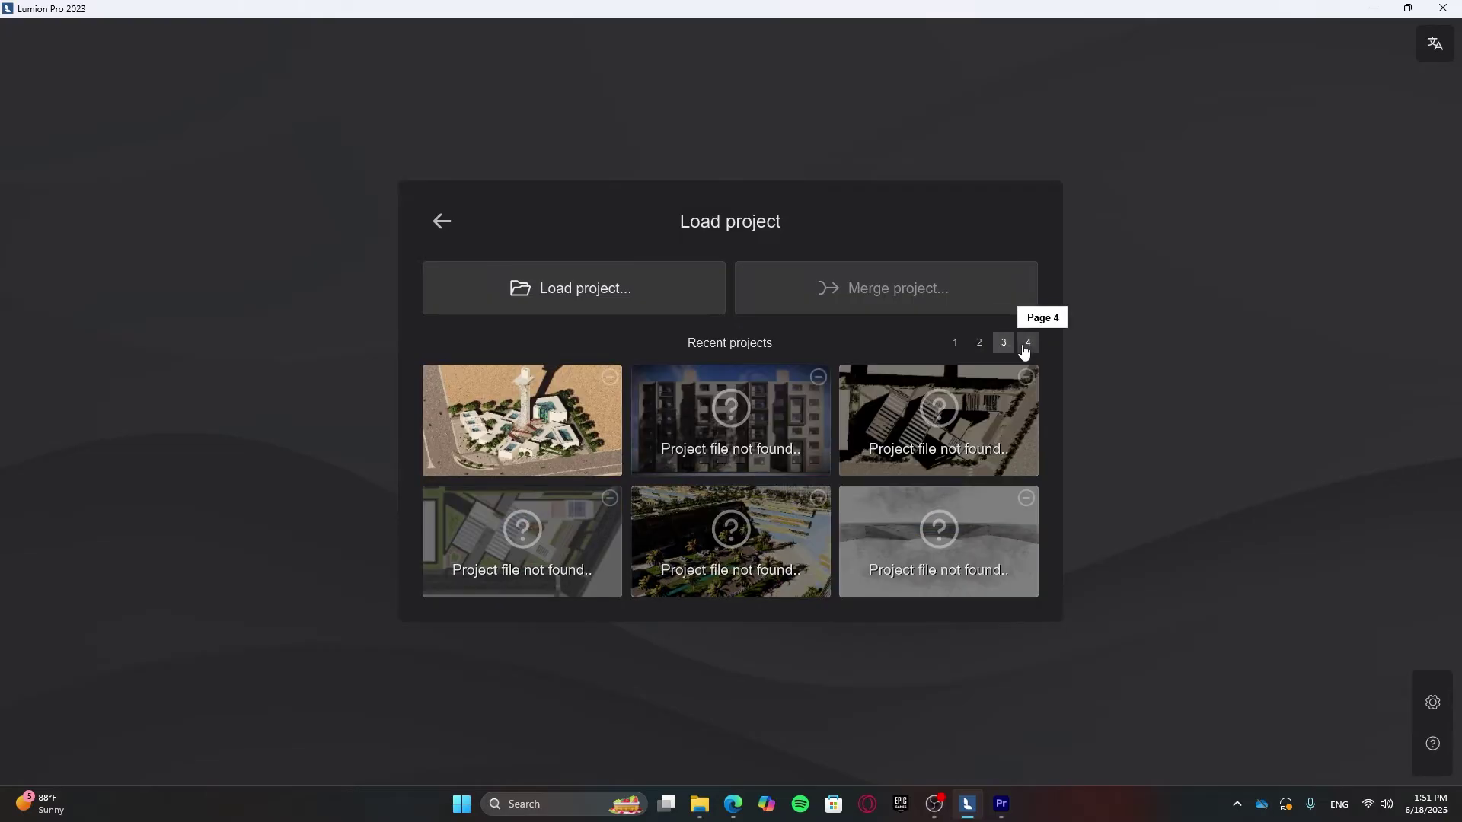
left_click(1025, 346)
left_click(964, 347)
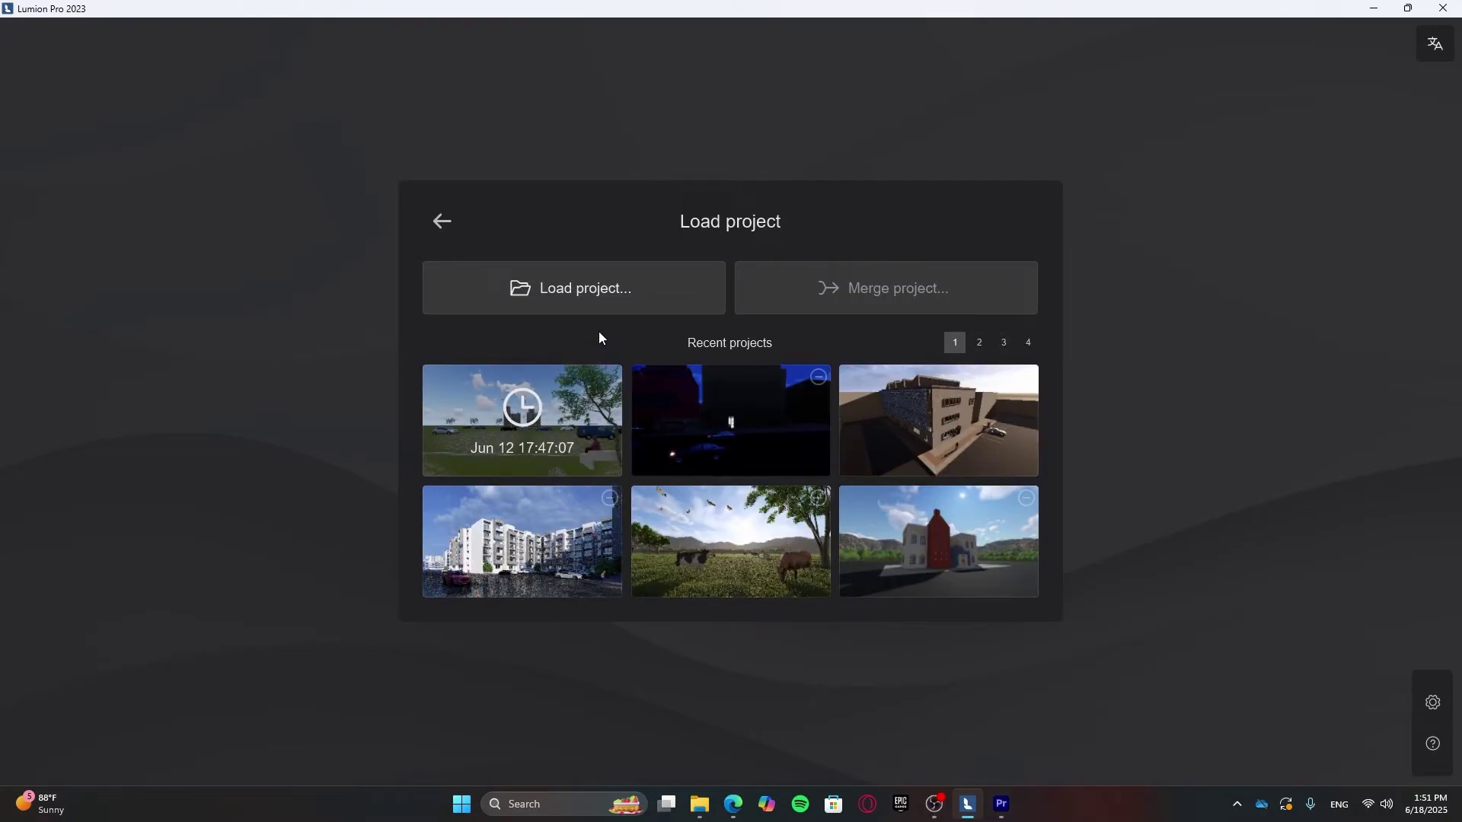
left_click(588, 301)
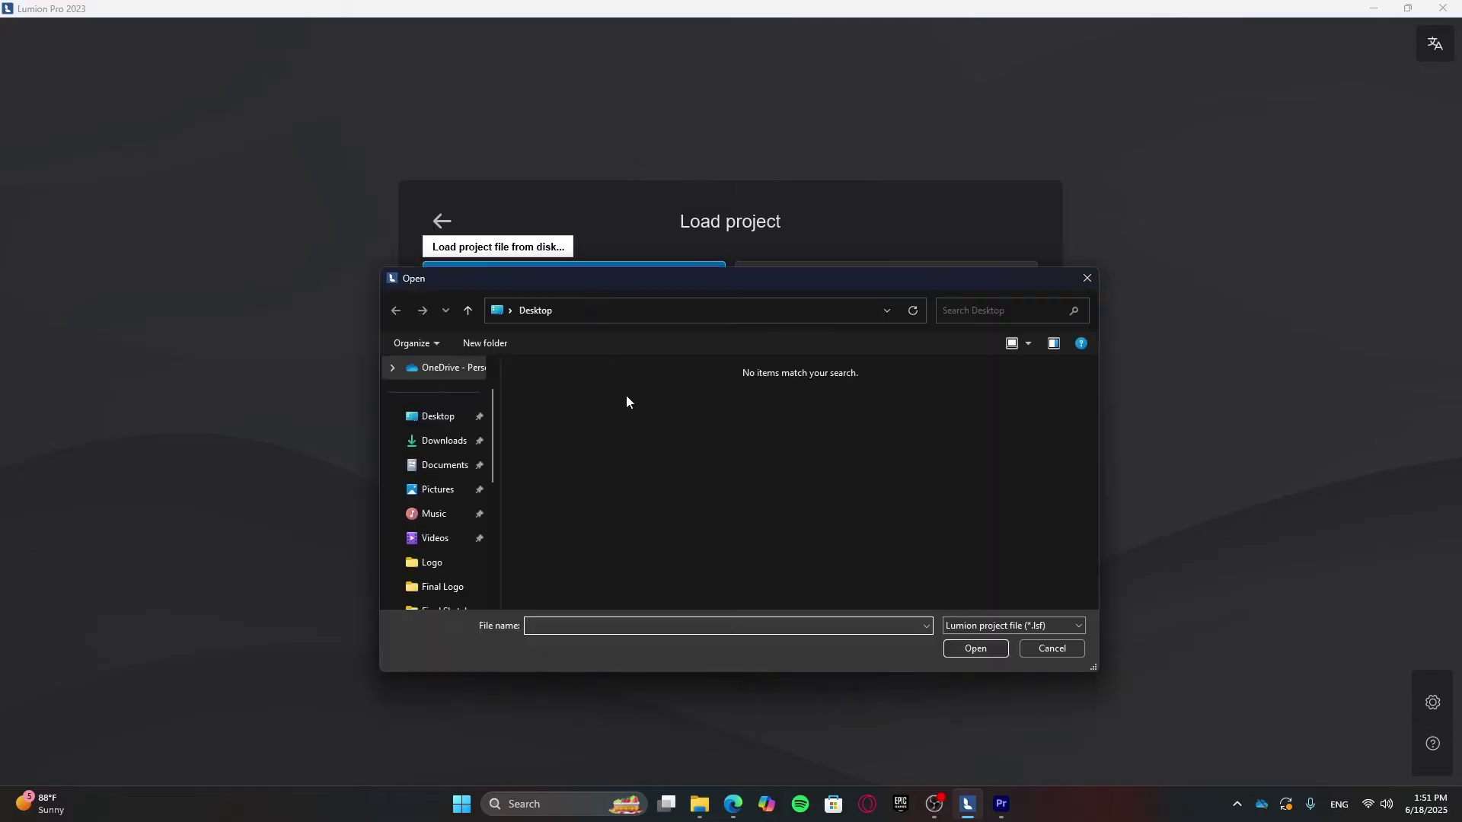
left_click(1087, 280)
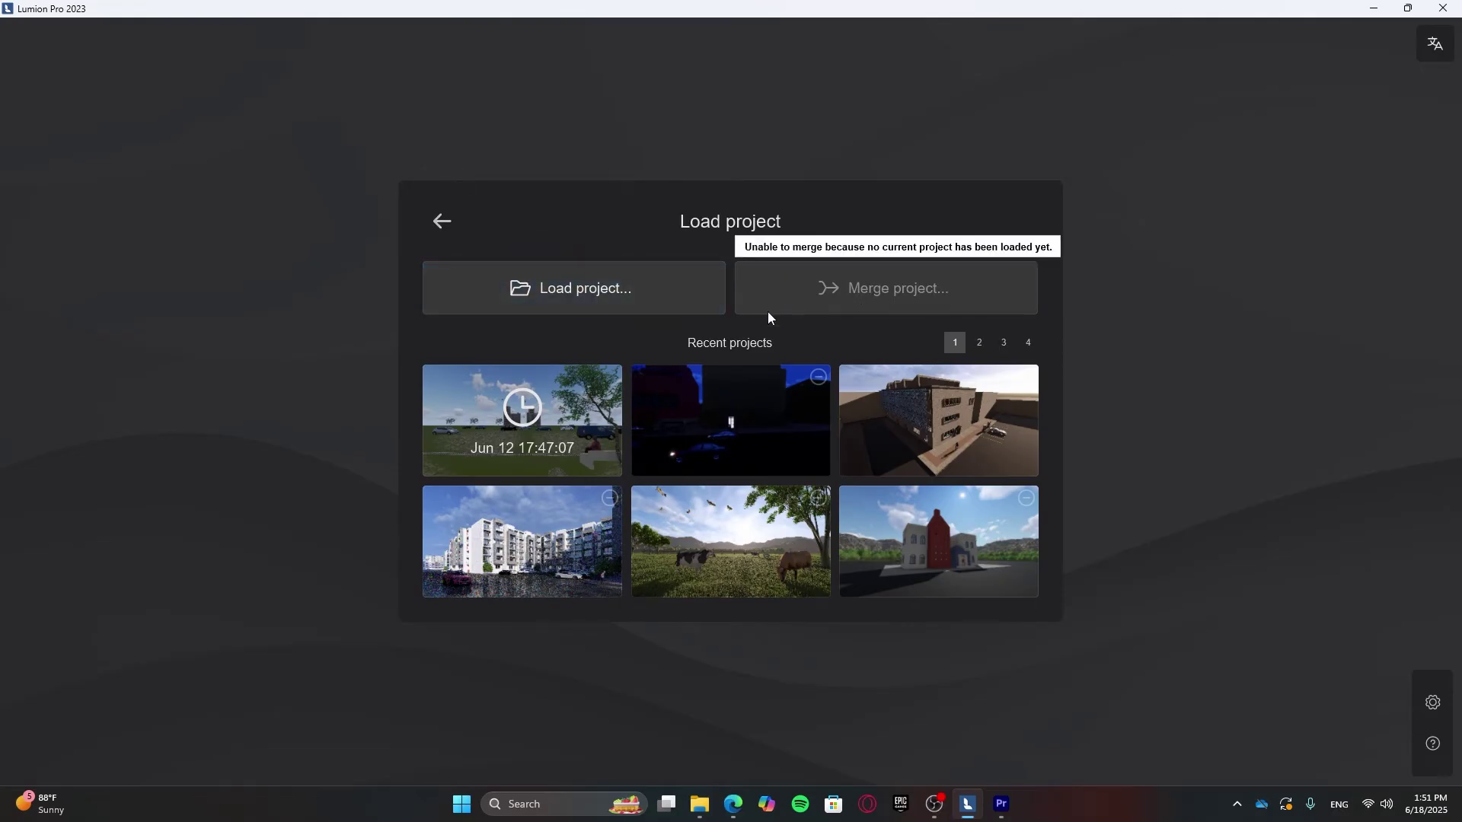
left_click(443, 223)
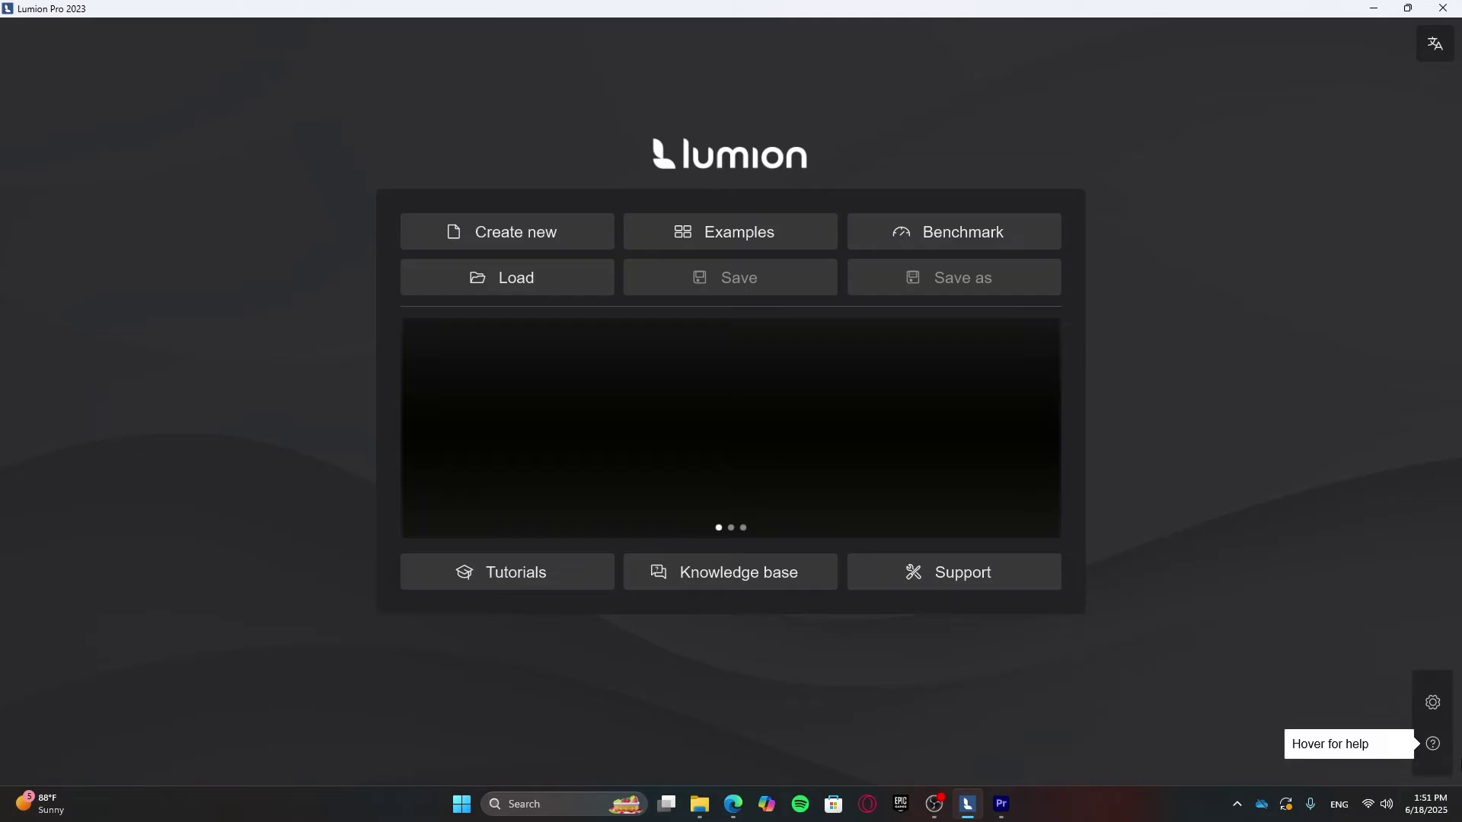
Set the editor quality to four stars (super high quality) in the image settings
mouse_move(1433, 750)
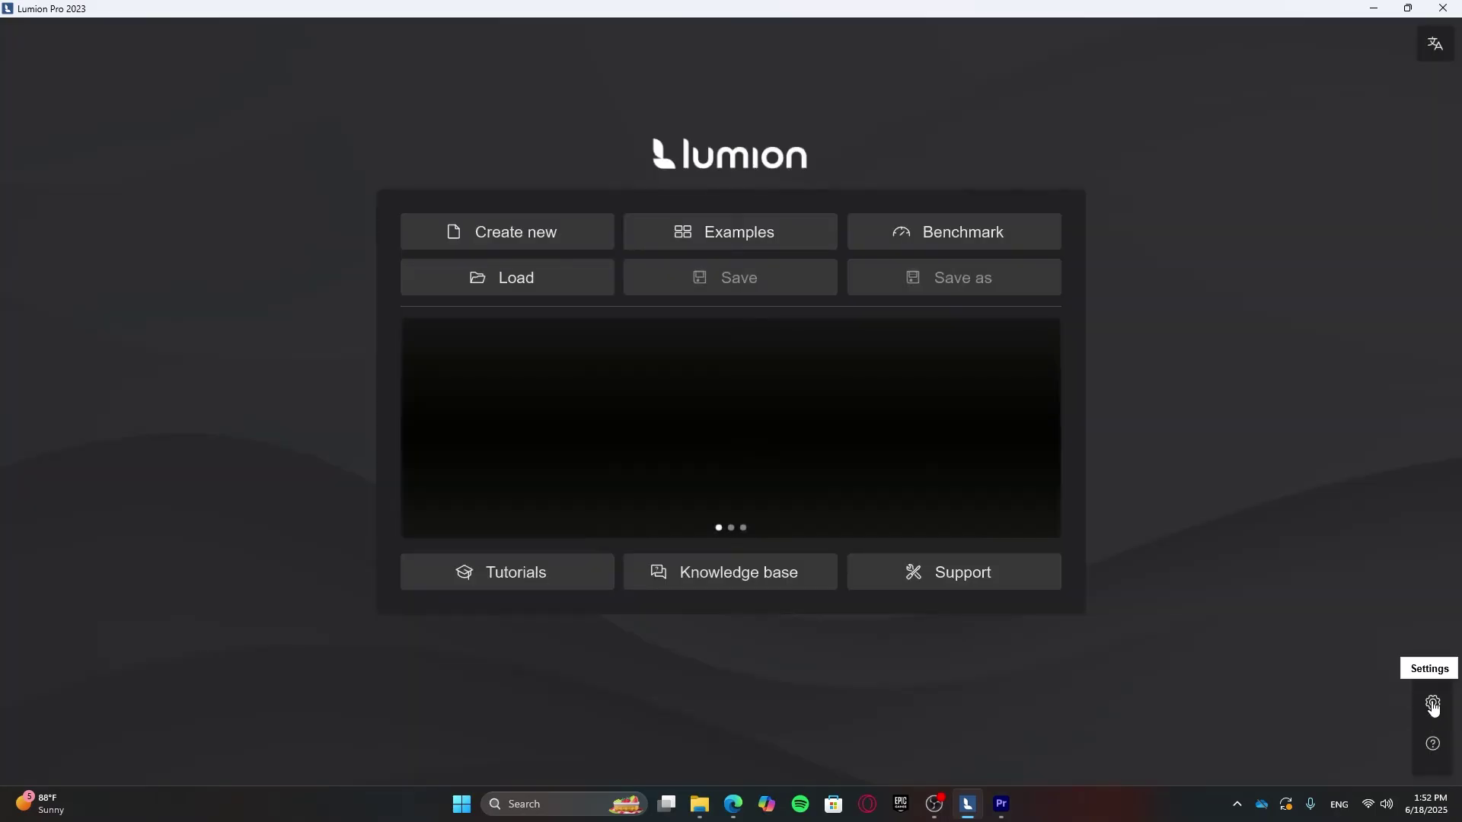
left_click(1433, 703)
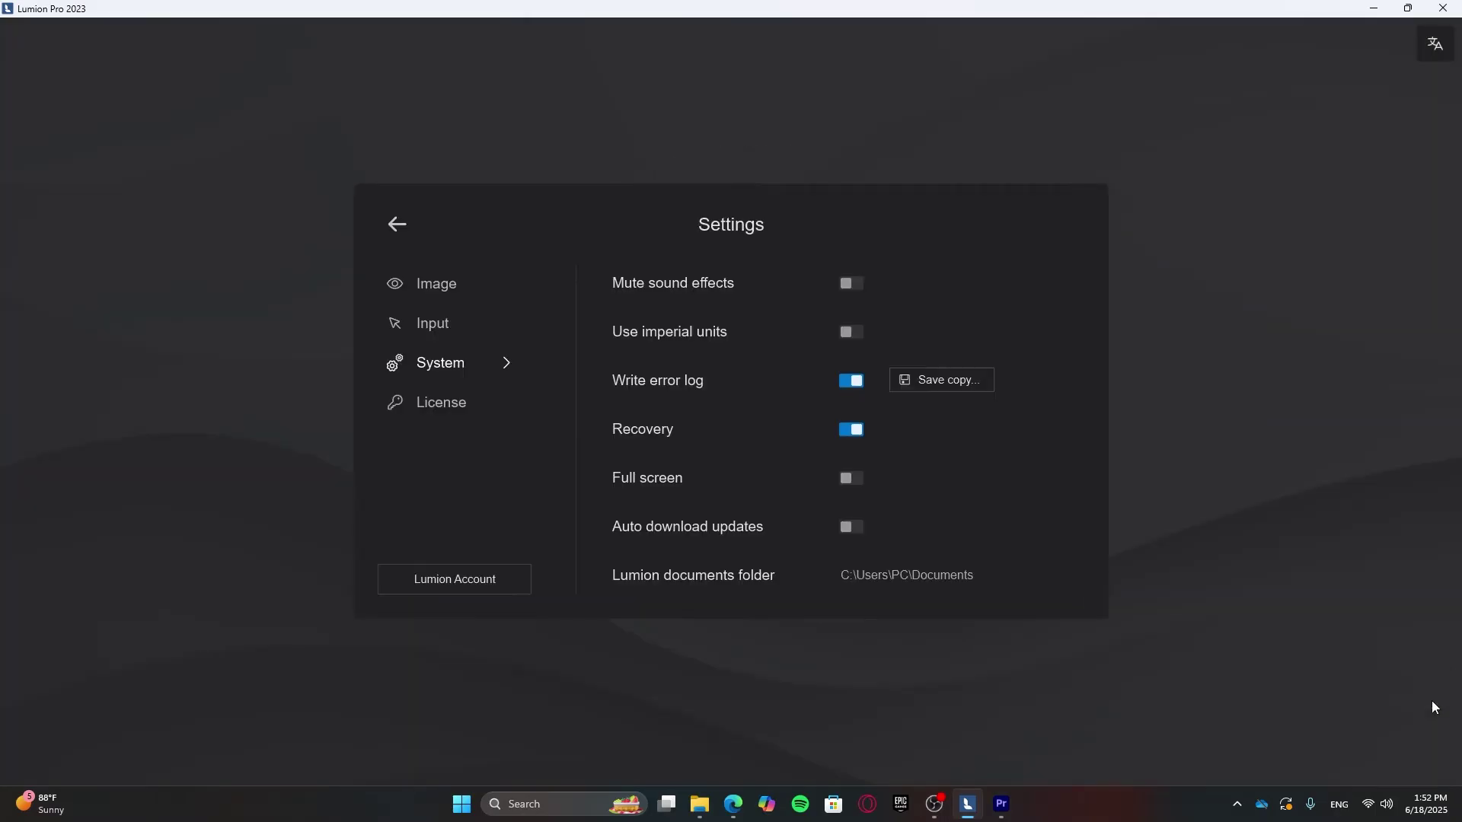
left_click(457, 296)
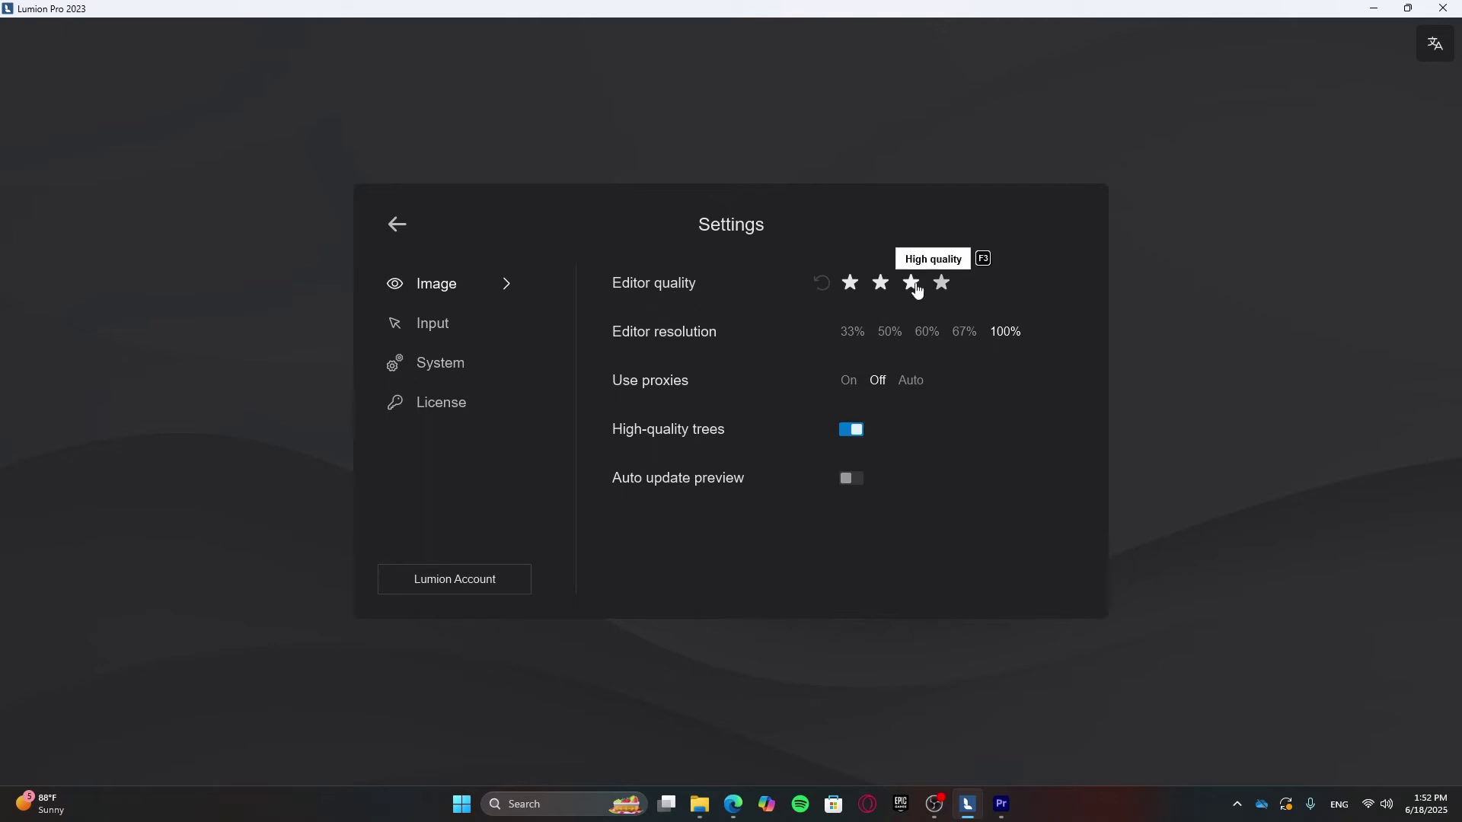
left_click(883, 290)
left_click(942, 288)
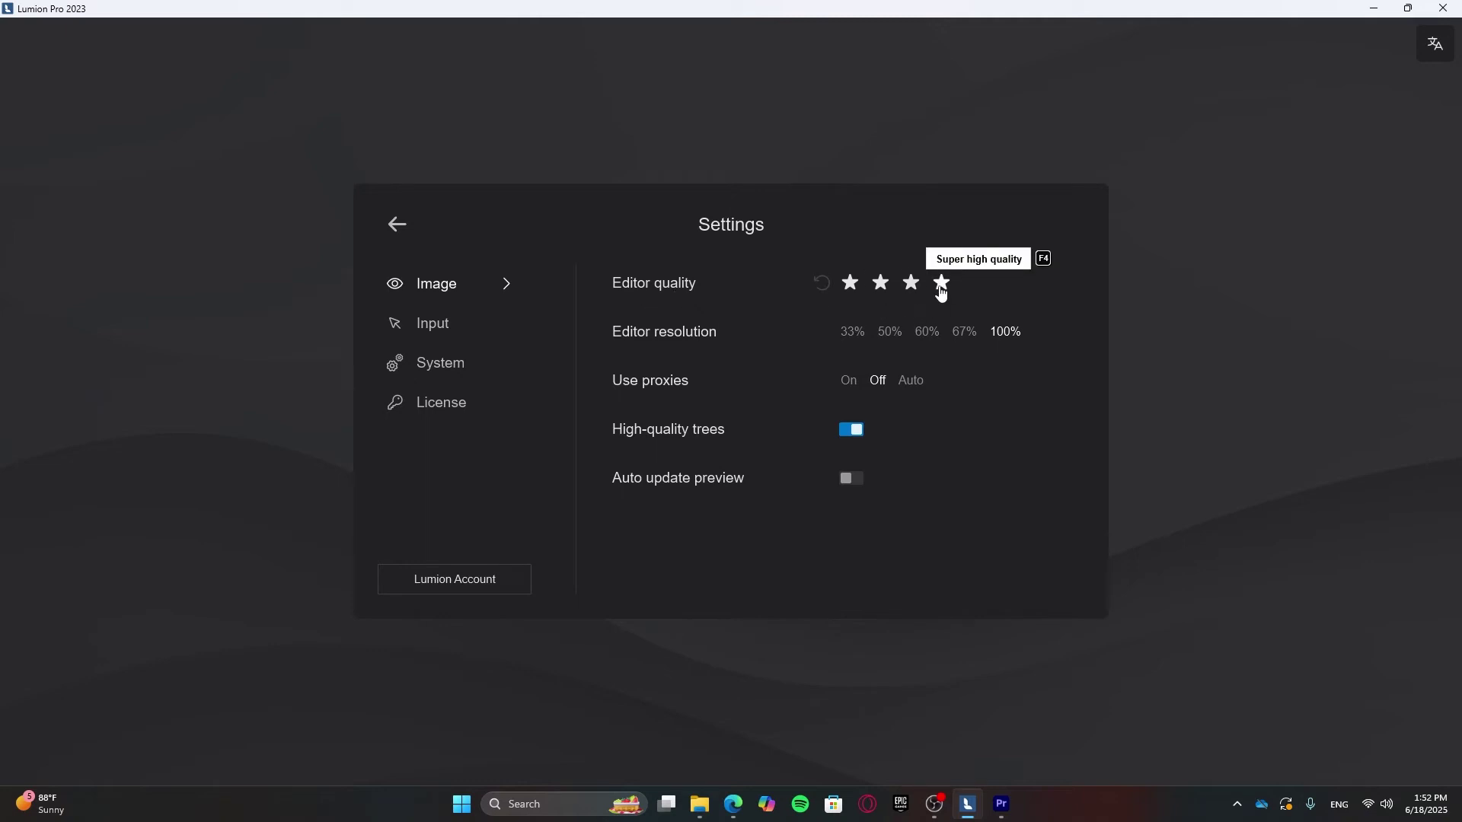
left_click(823, 287)
left_click(946, 285)
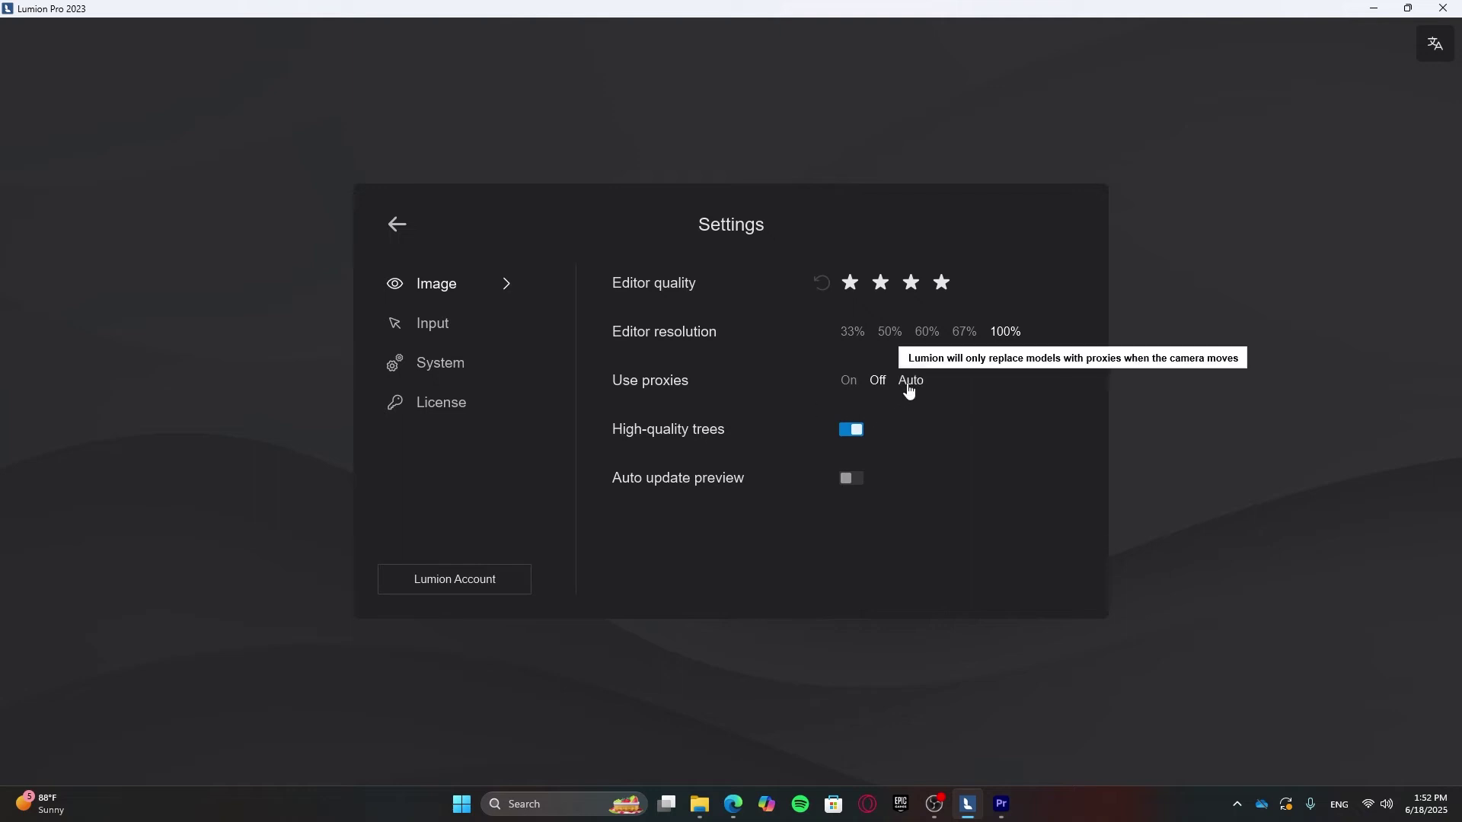
Try switching the proxies, high-quality trees and auto update preview options, restoring each to its original setting
left_click(856, 391)
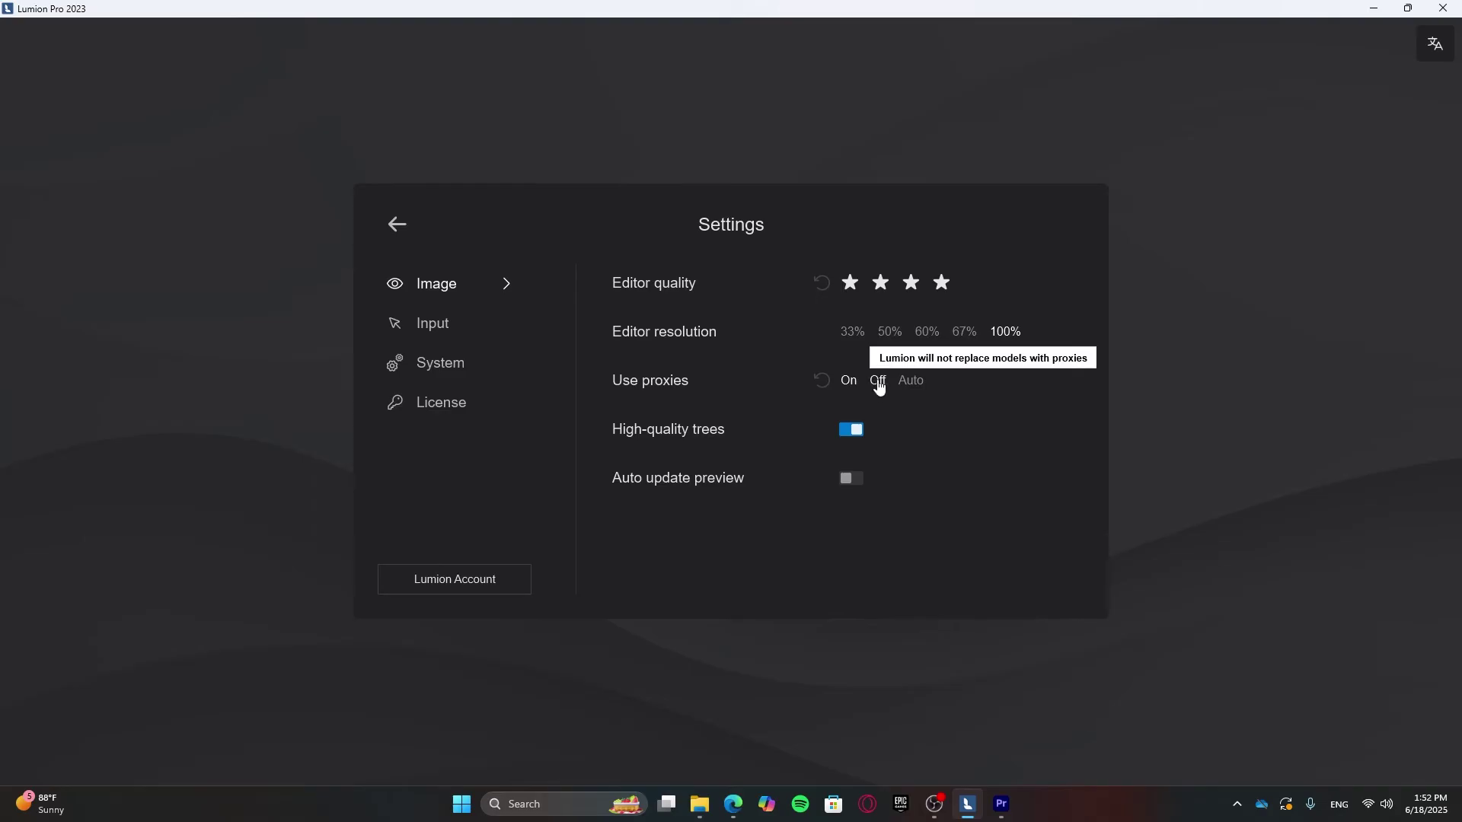
left_click(878, 383)
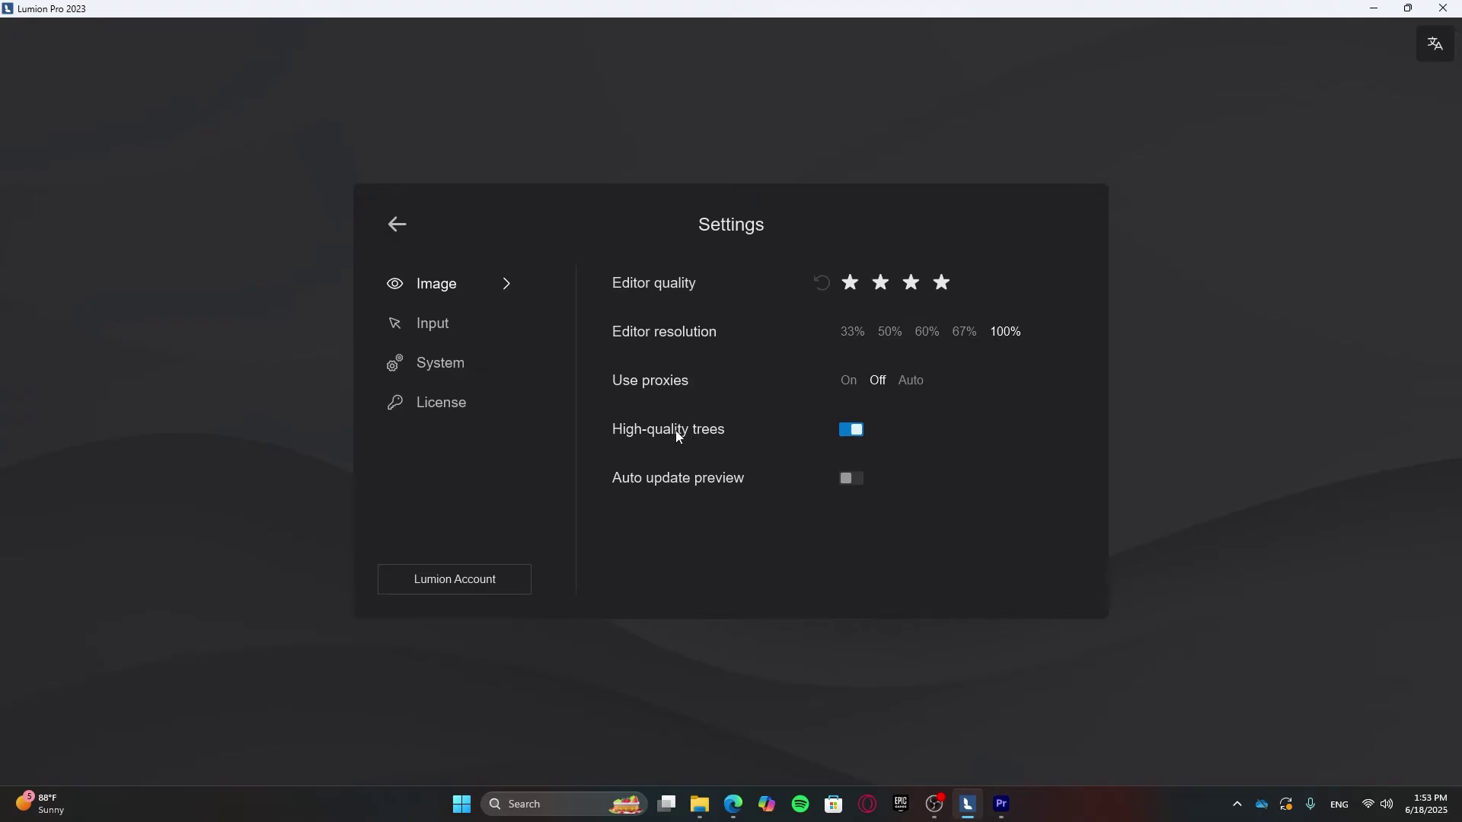
left_click(852, 431)
left_click(853, 431)
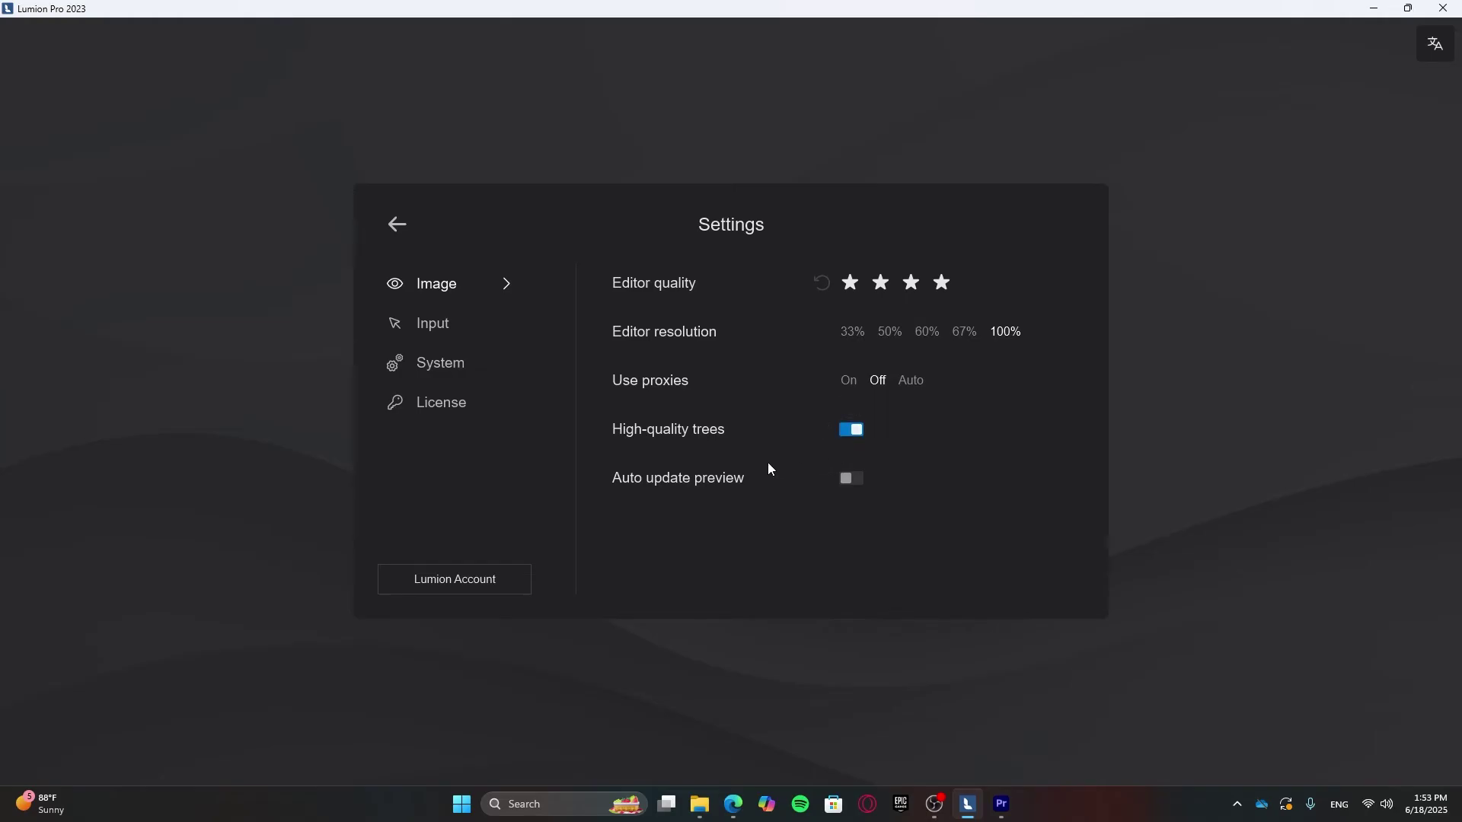
left_click(855, 480)
left_click(849, 480)
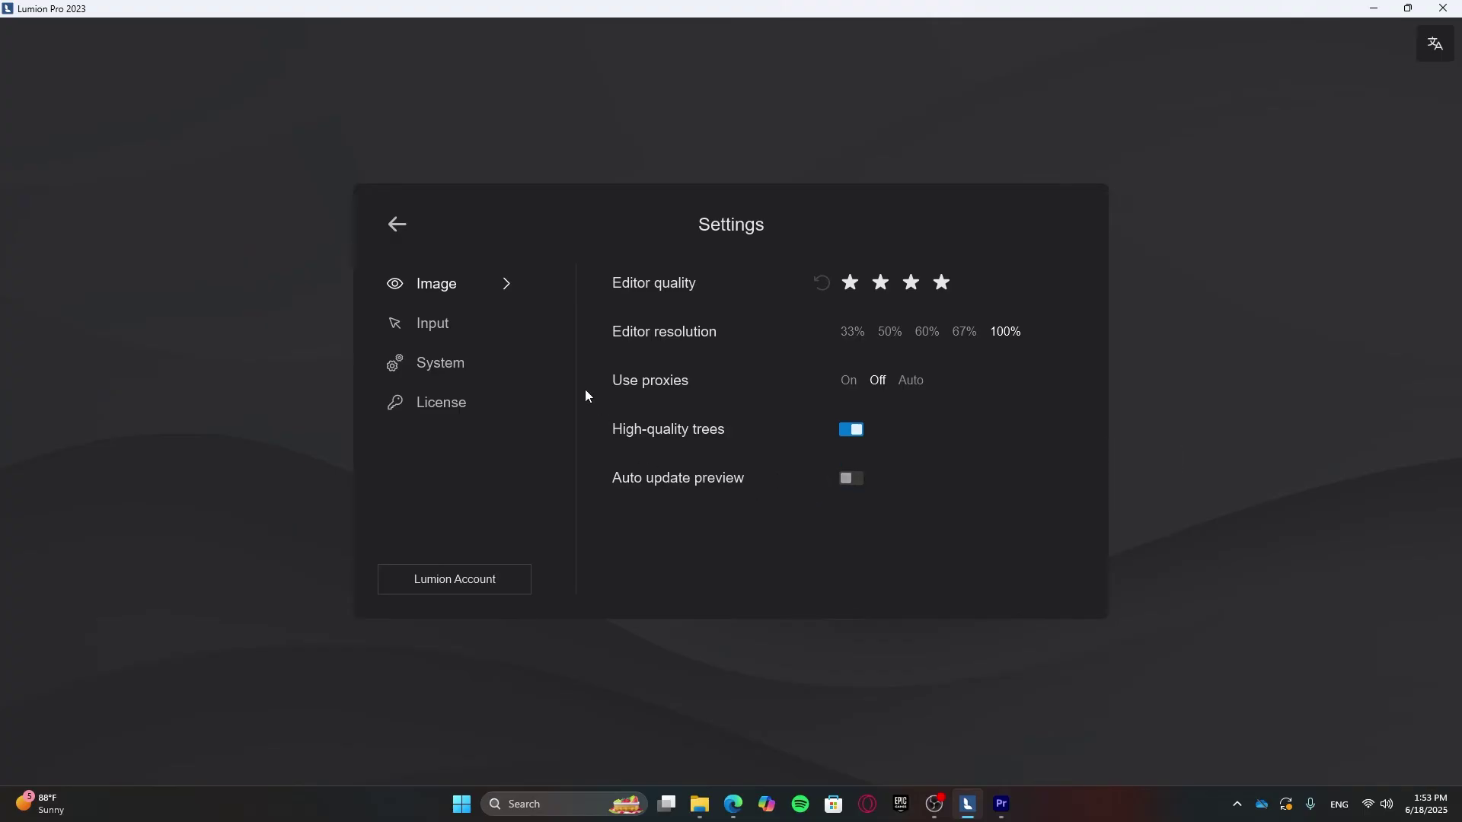
Try the tablet input, inverted mouse y-axis and usage analytics options in the input settings, turning each off again
left_click(444, 329)
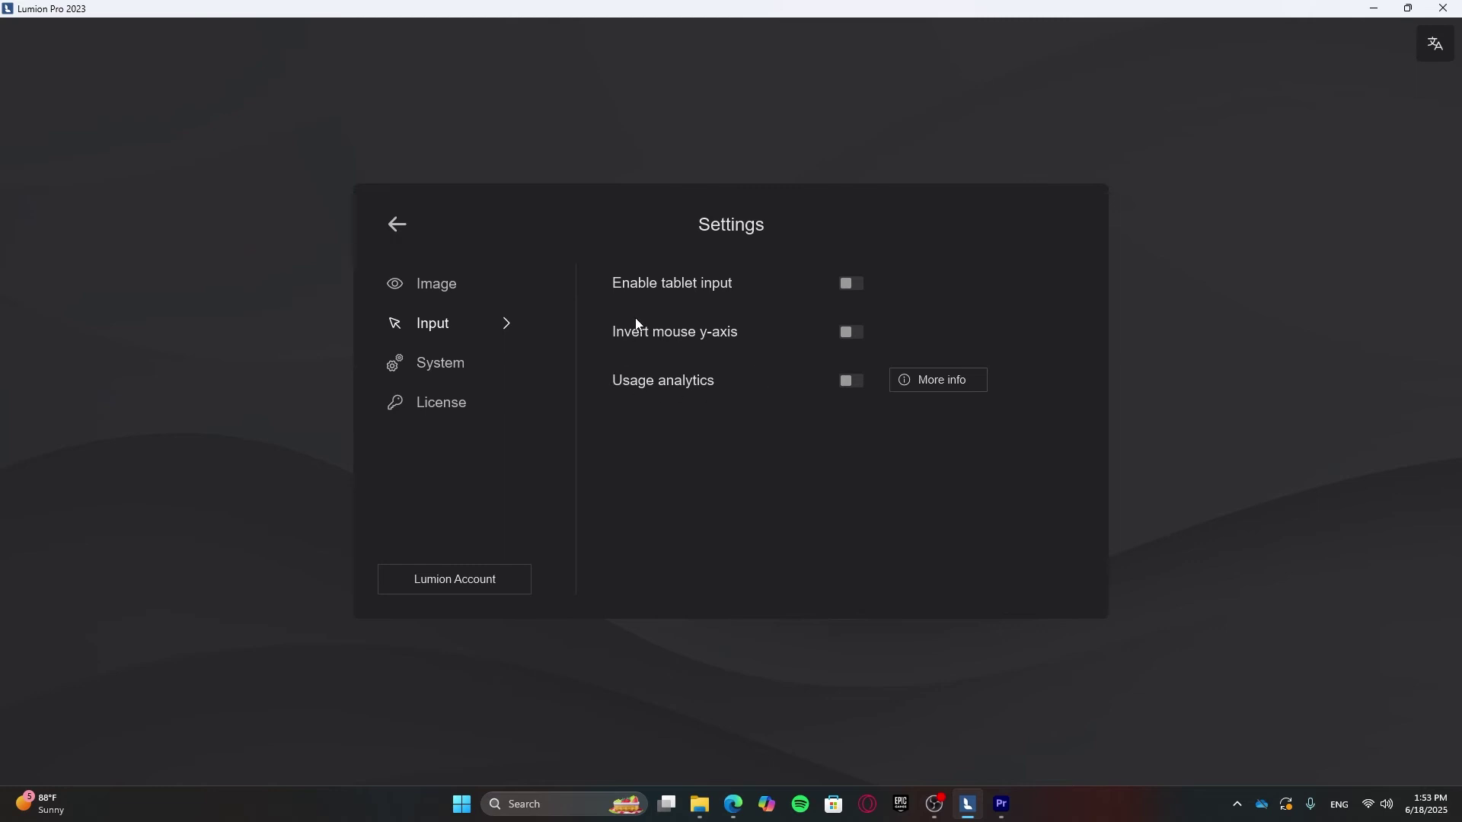
left_click(854, 287)
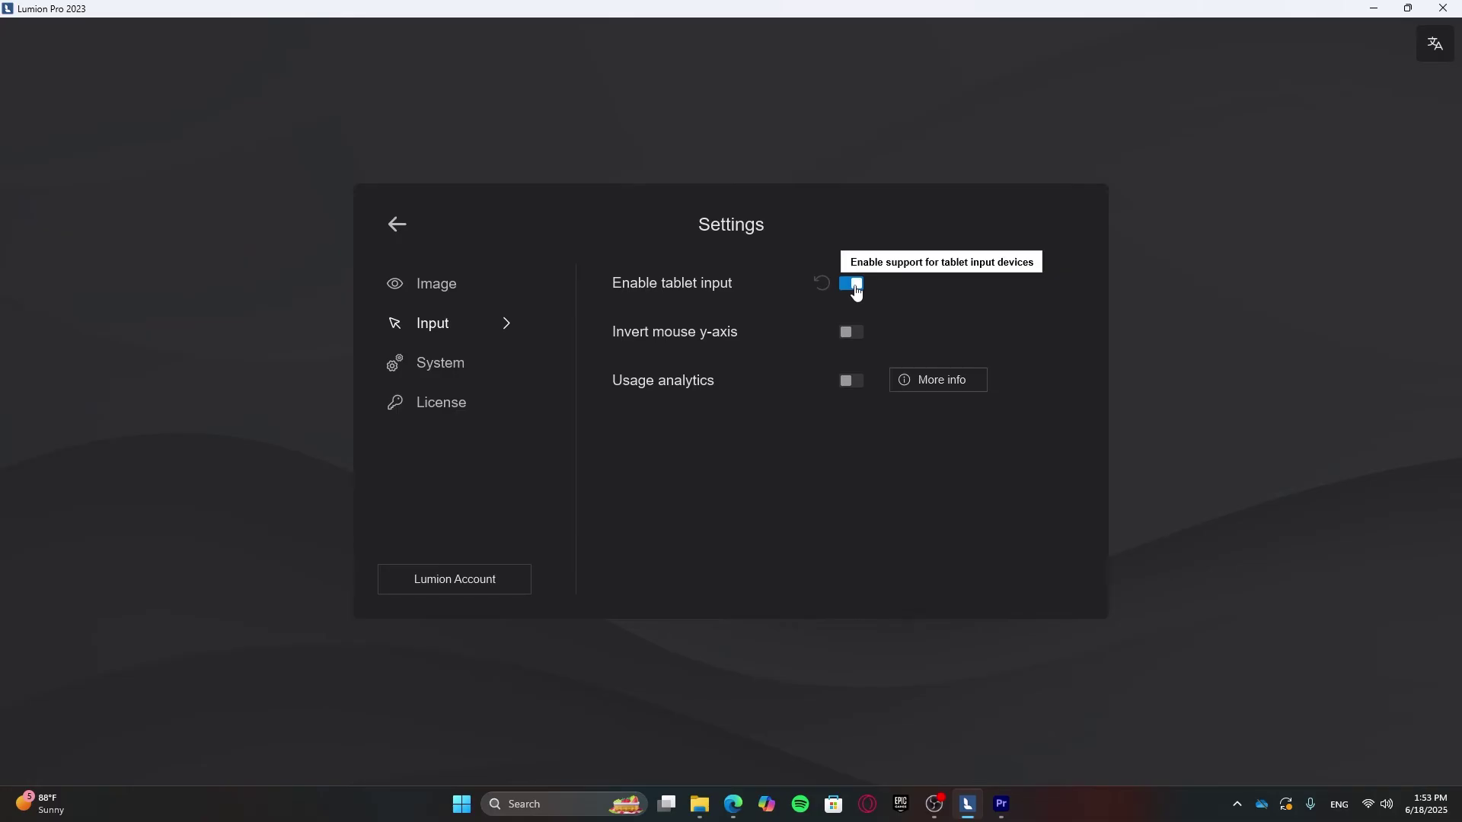
left_click(855, 286)
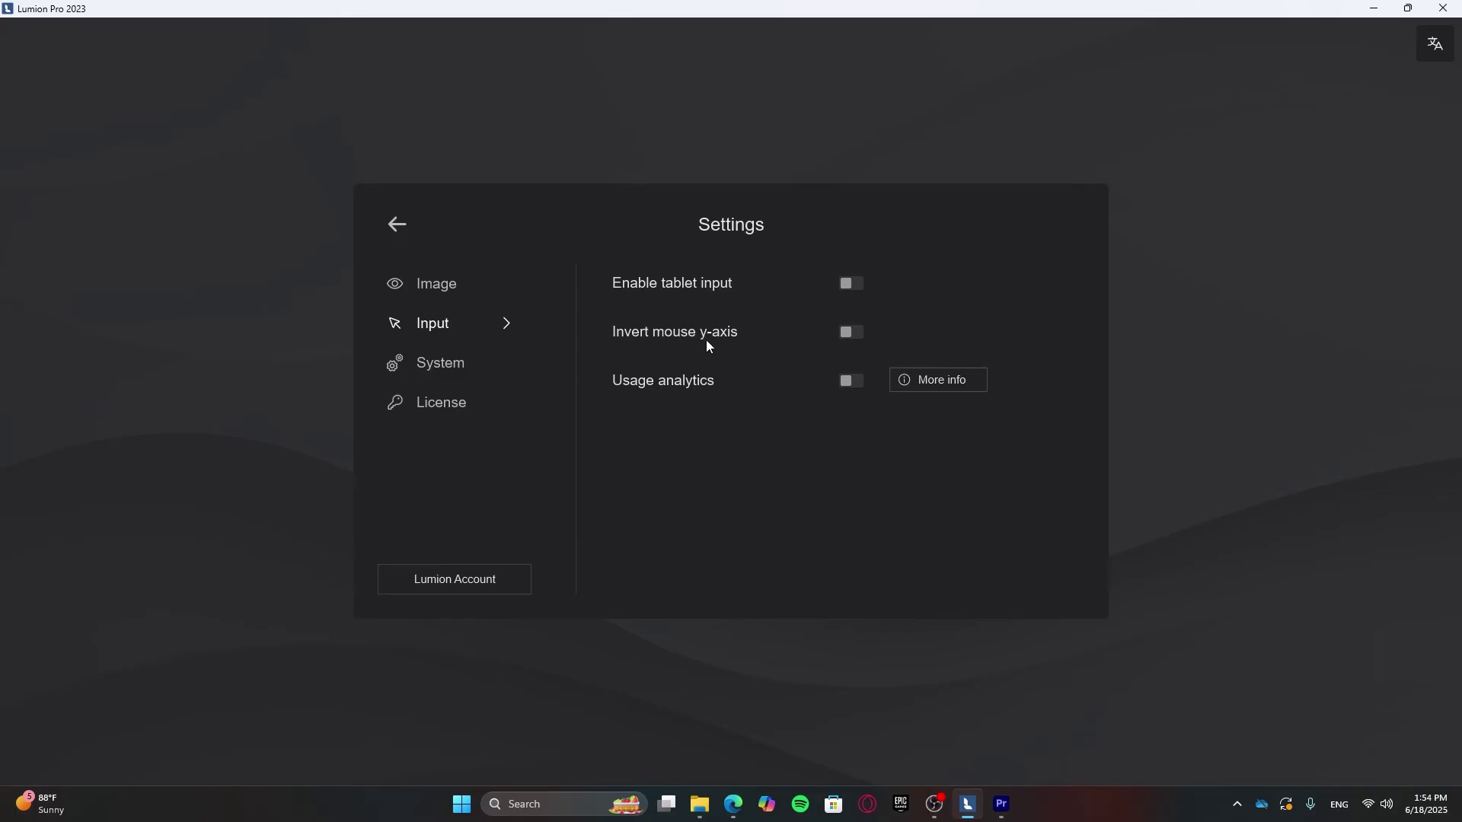
left_click(856, 336)
left_click(853, 335)
left_click(852, 383)
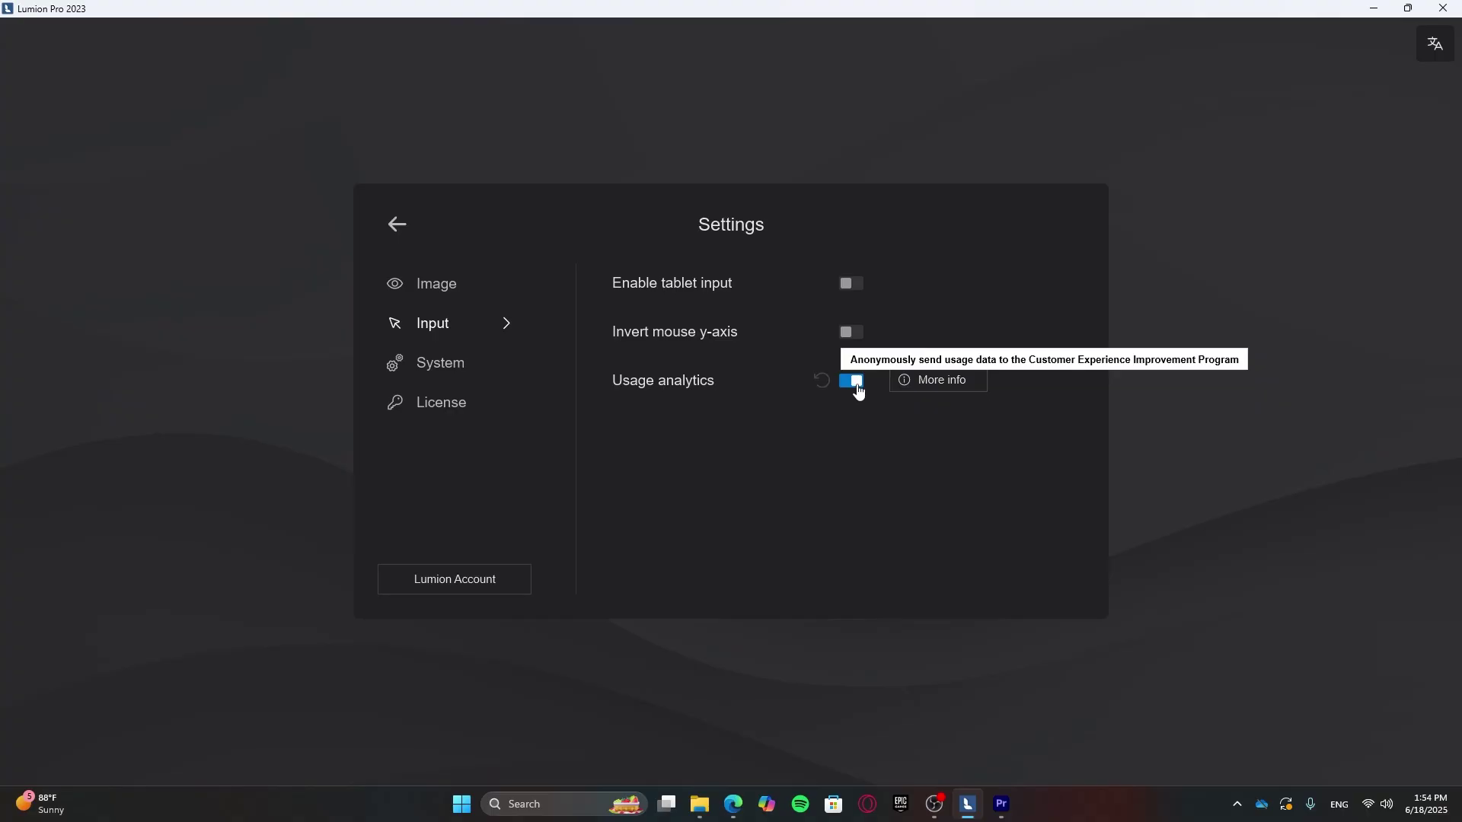
left_click(856, 383)
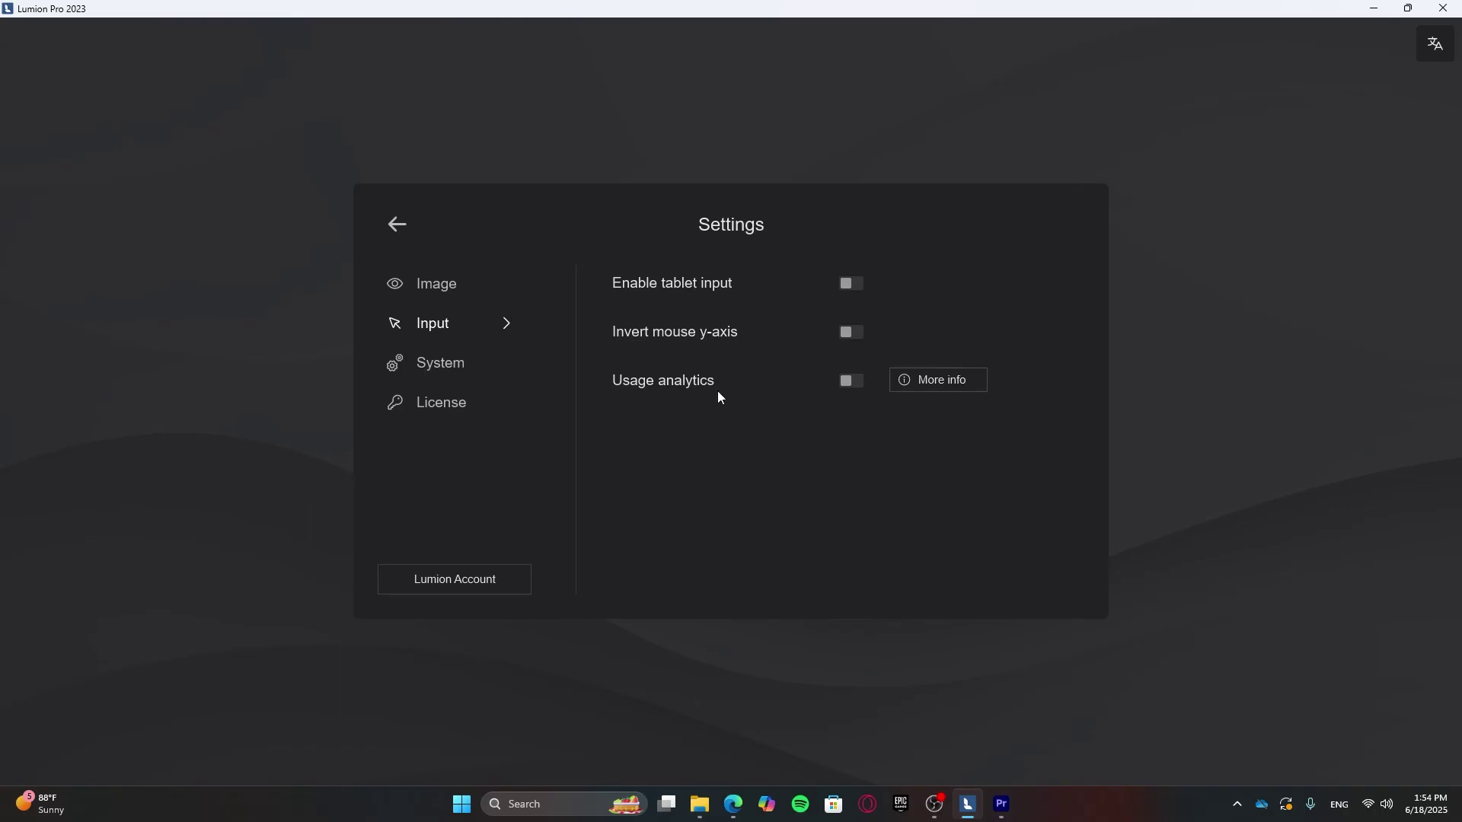
Try the mute sound, imperial units, error log and recovery options in the system settings, restoring each to its original state
left_click(451, 367)
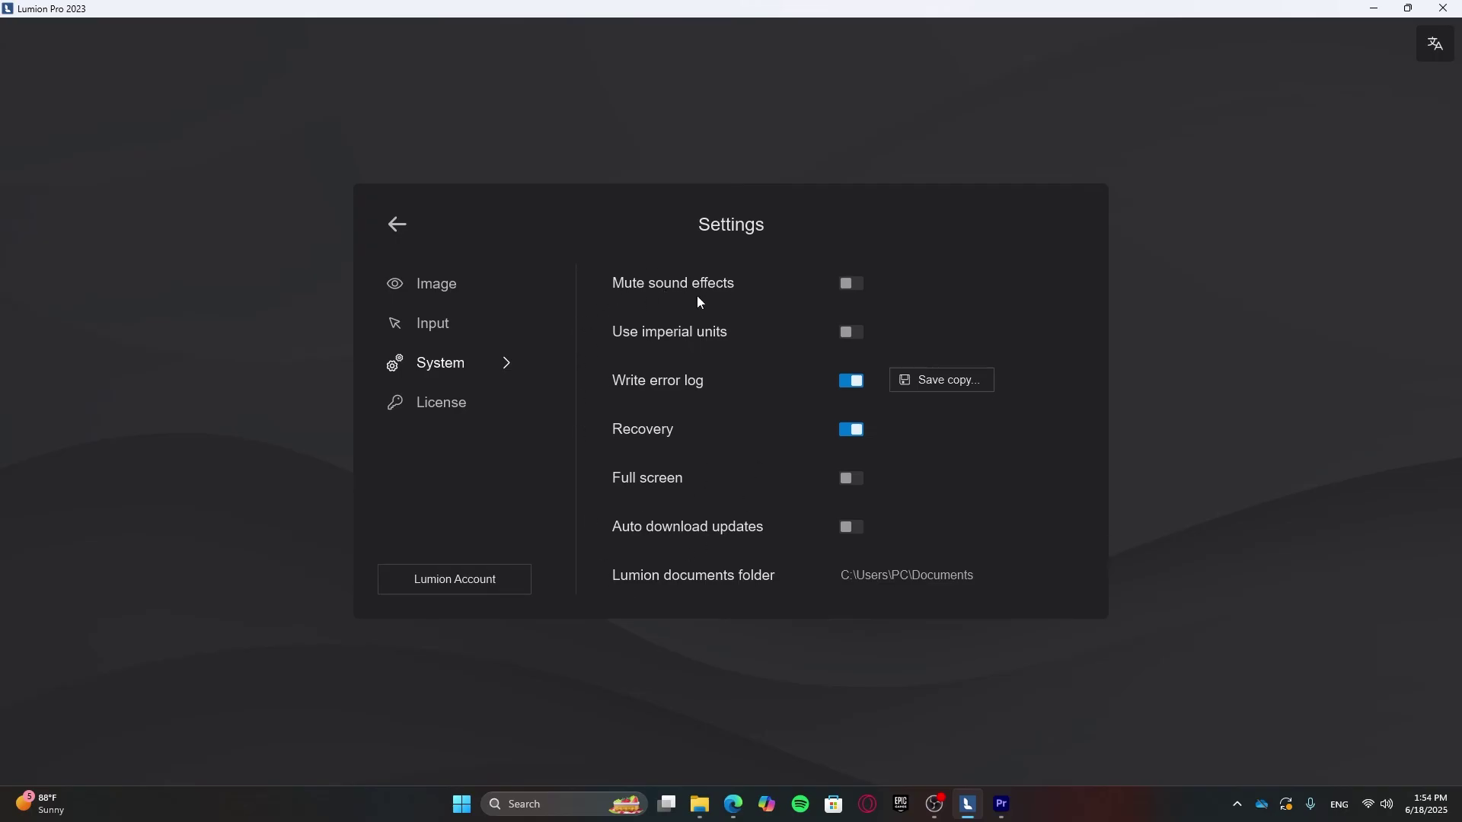
left_click(855, 288)
left_click(858, 285)
left_click(853, 336)
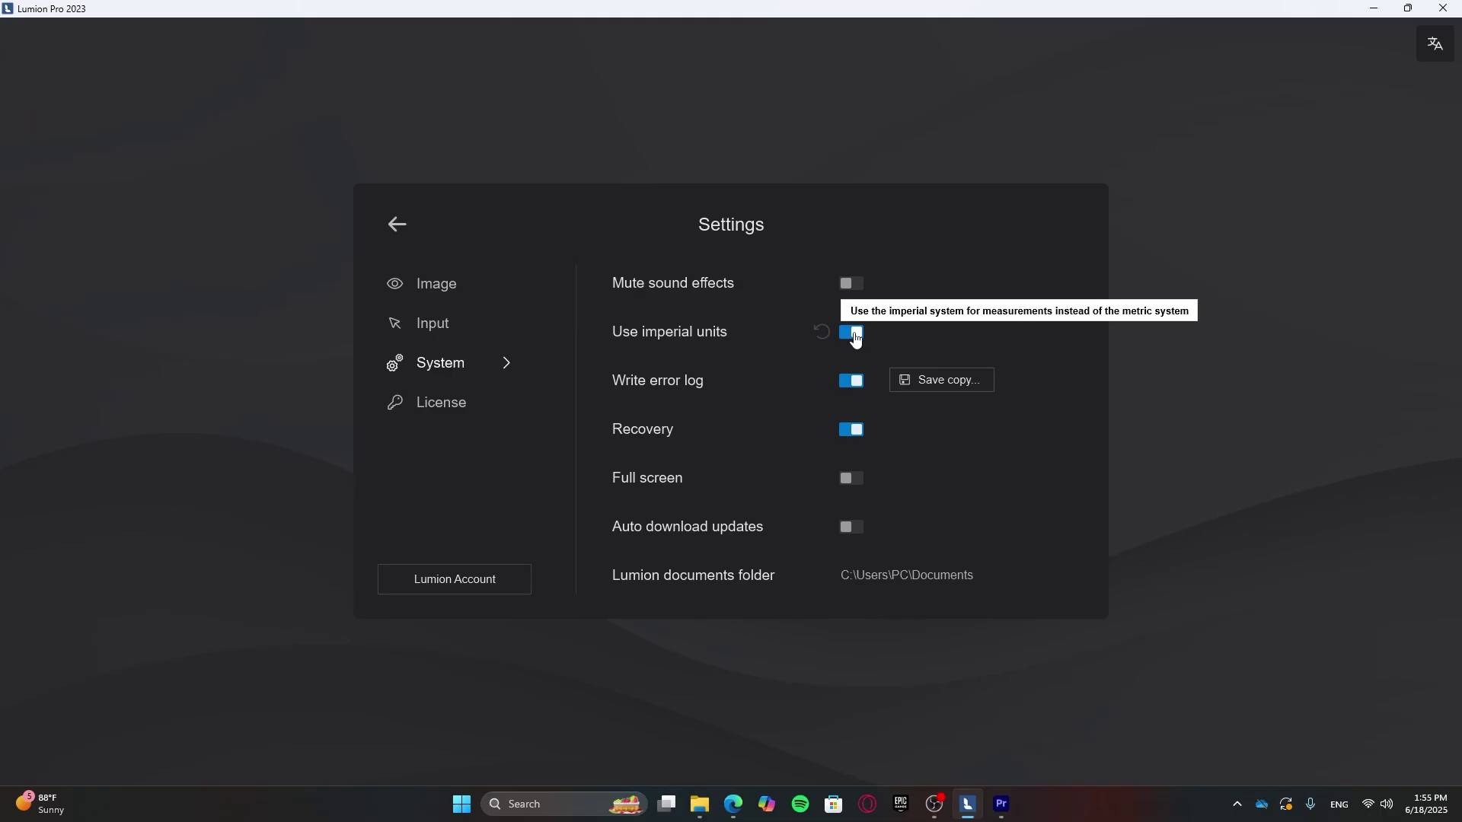
left_click(853, 336)
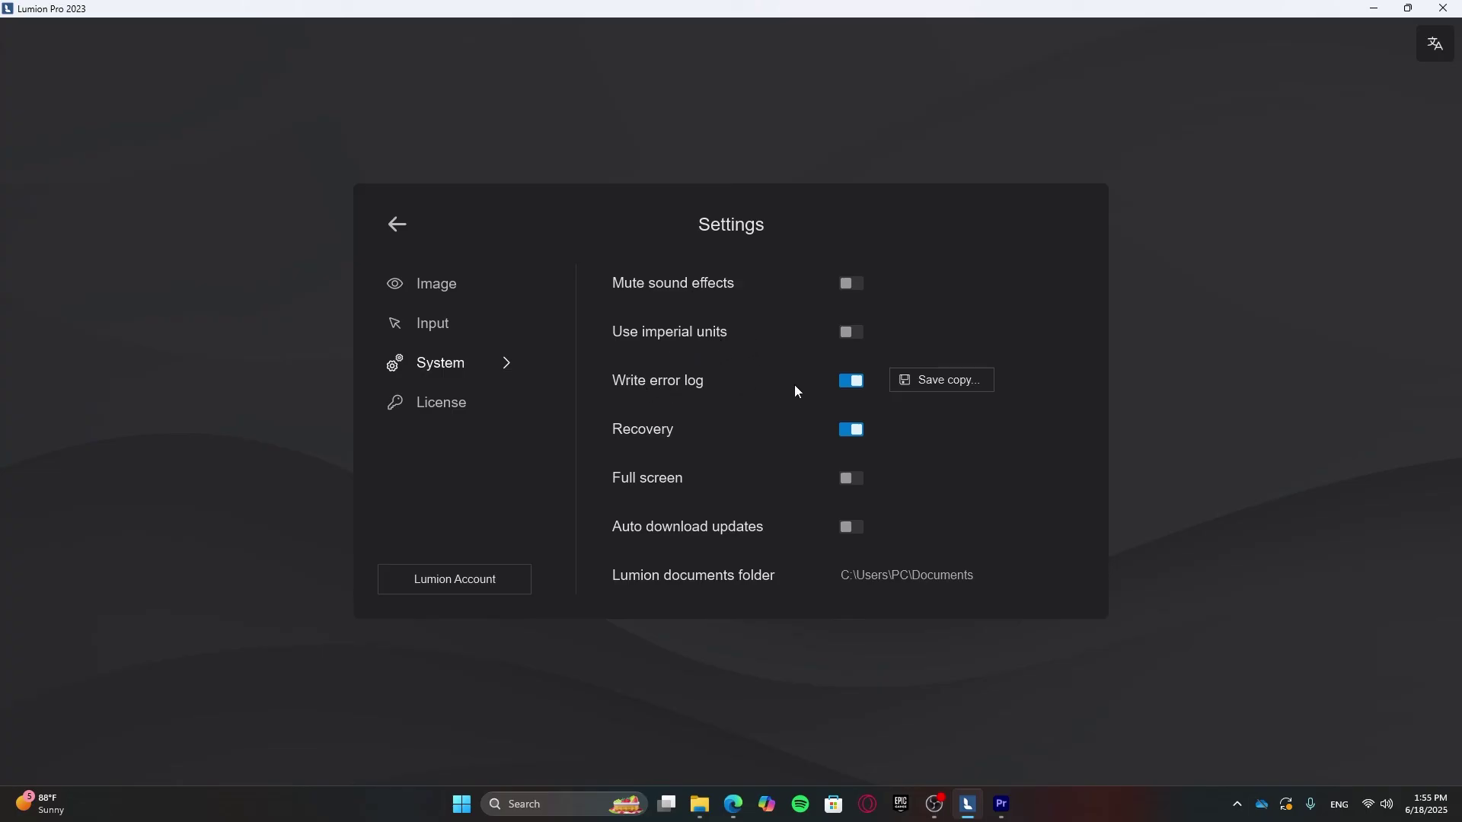
left_click(856, 390)
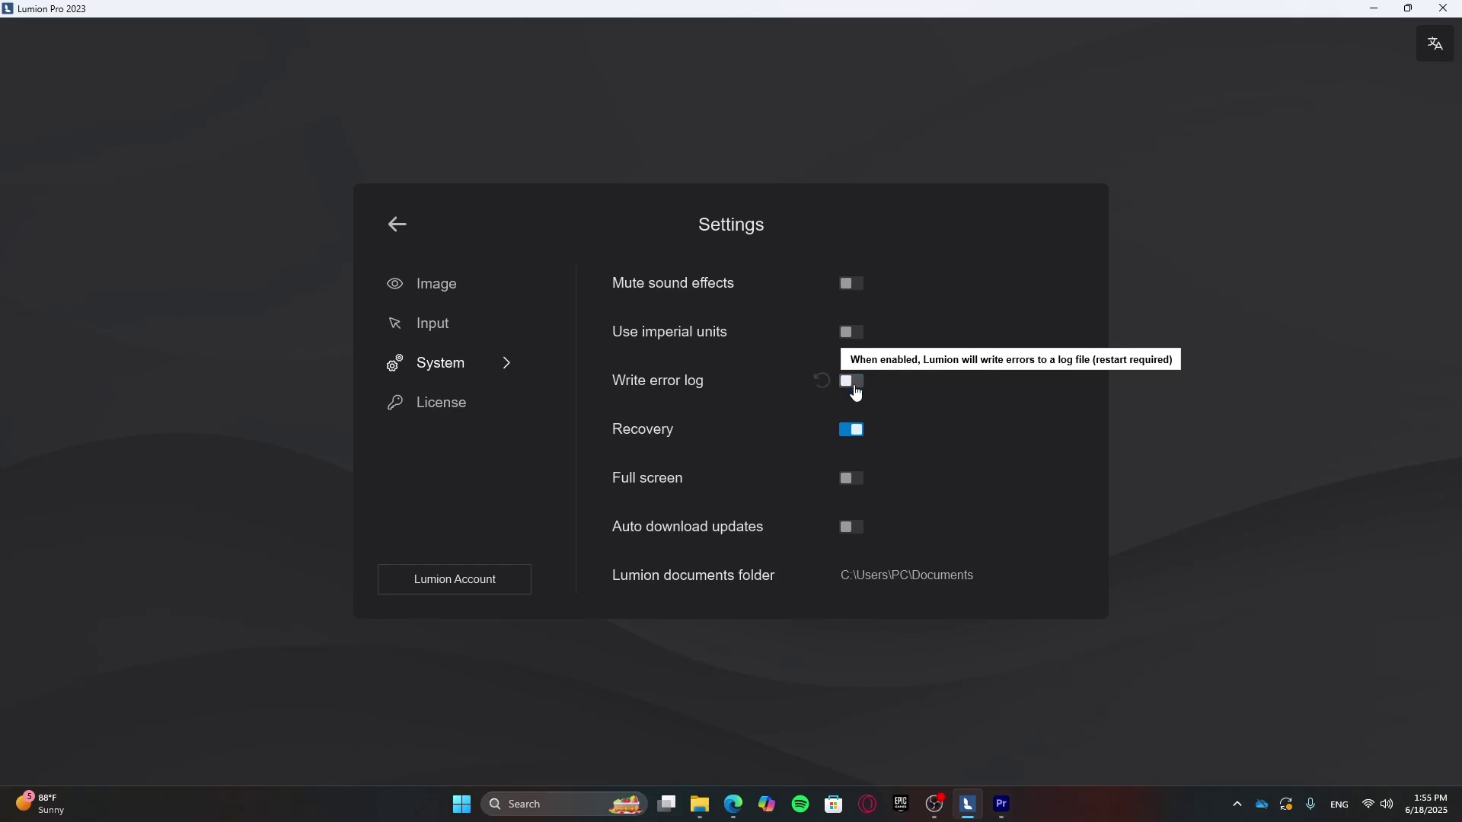
left_click(854, 385)
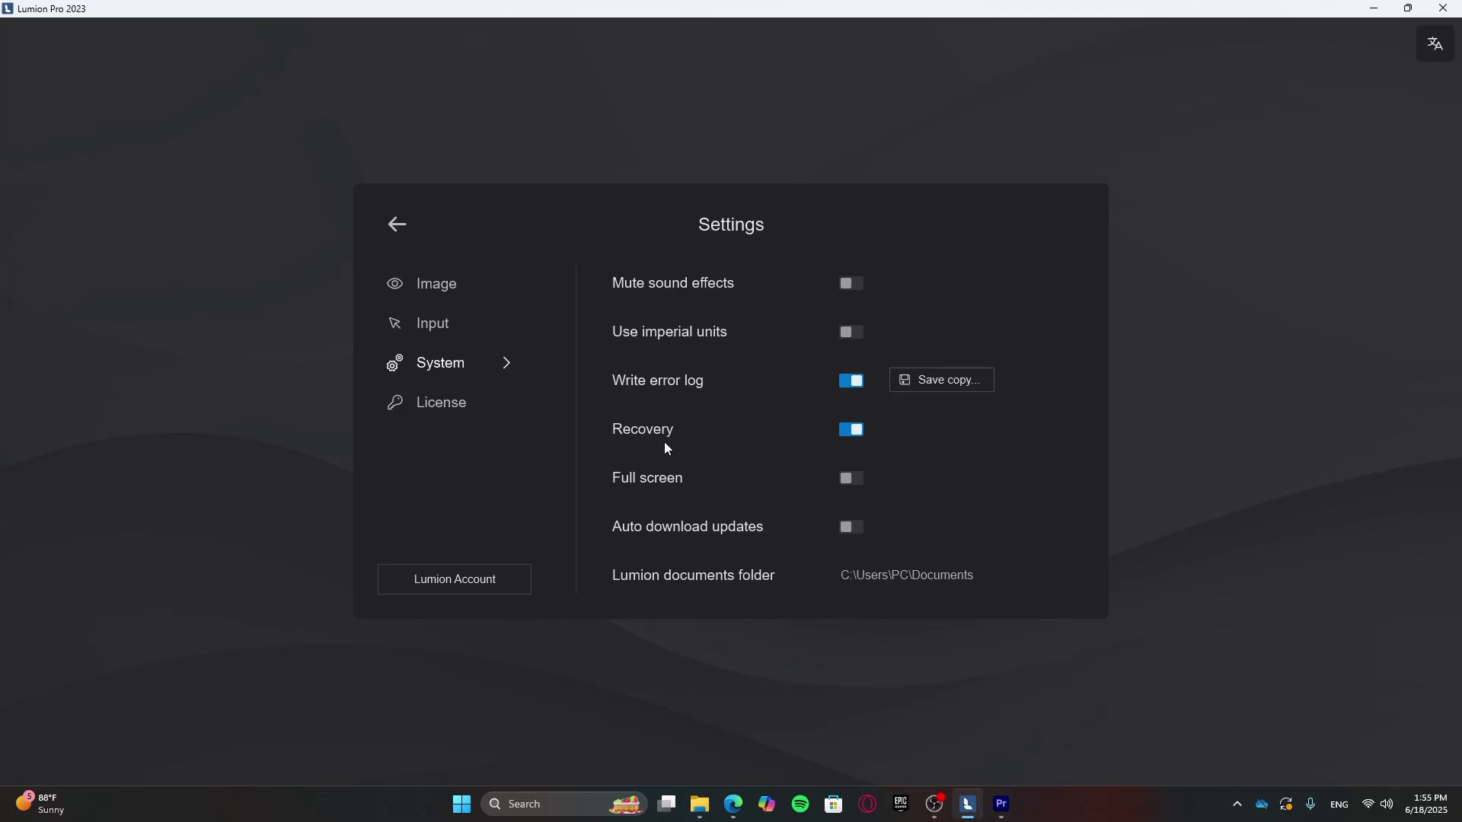
left_click(853, 431)
left_click(852, 432)
Turn on full screen mode, and switch automatic update downloads on and off again
left_click(849, 480)
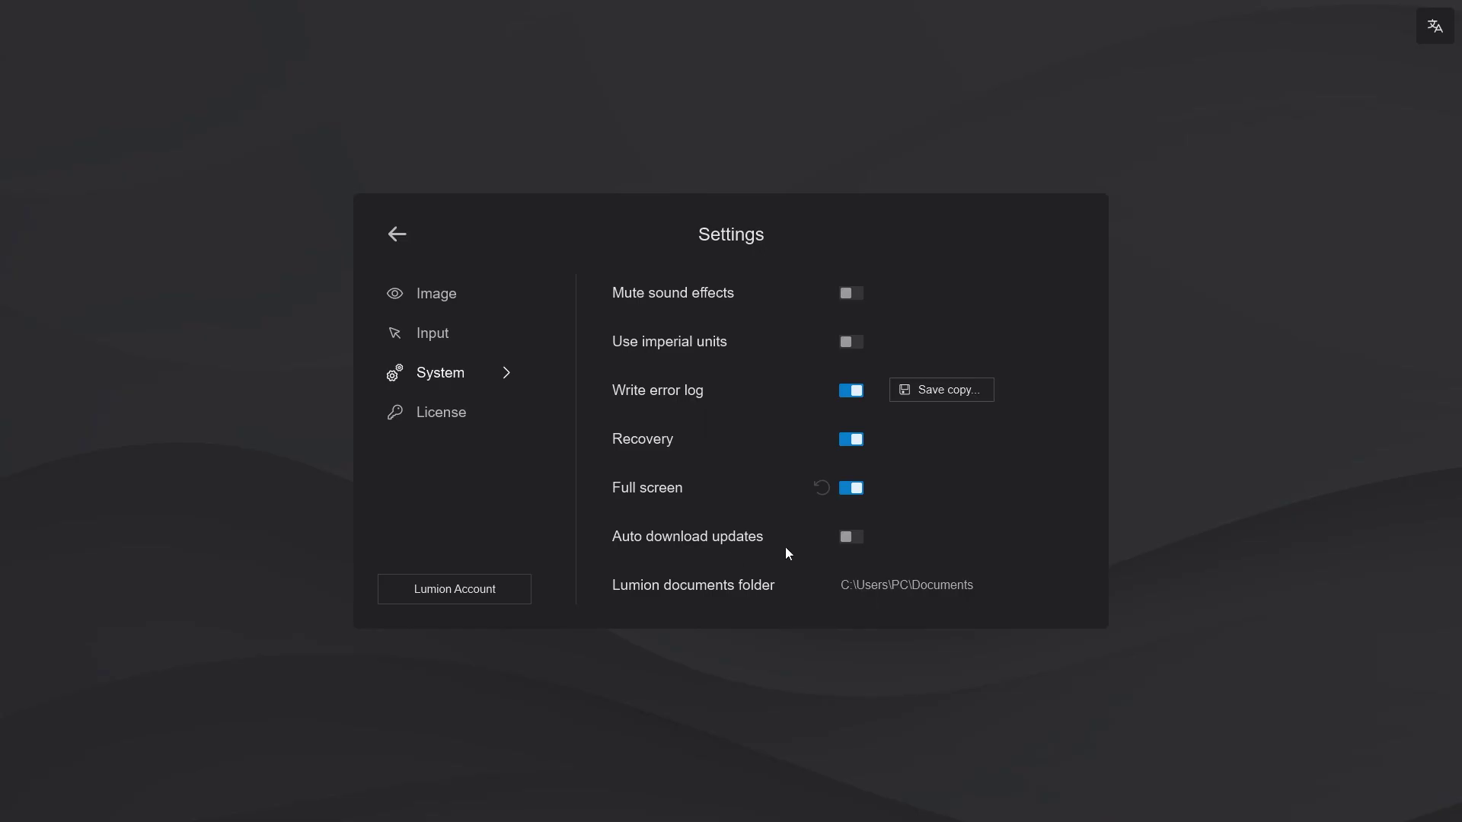
left_click(856, 543)
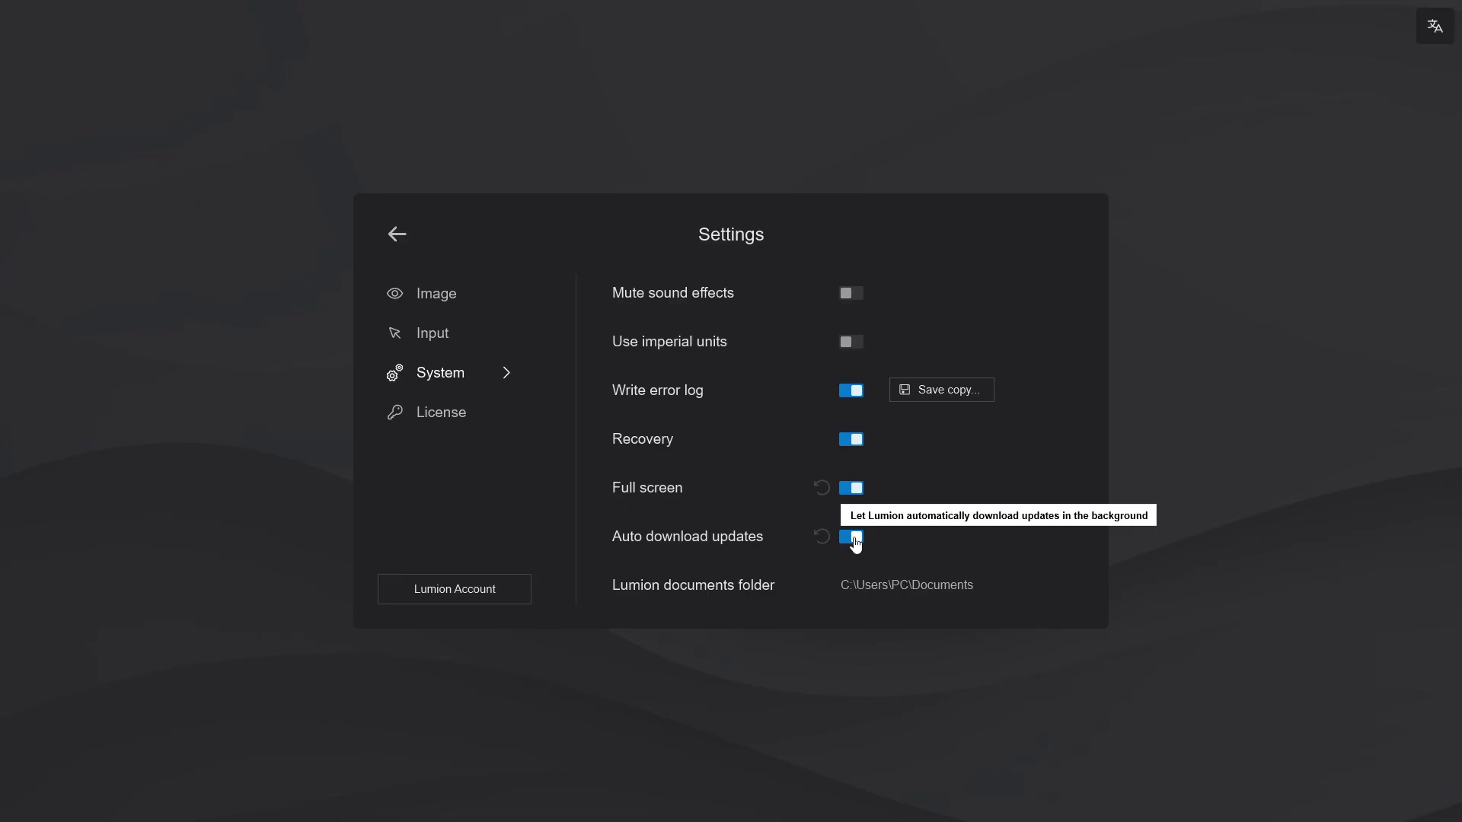
left_click(857, 541)
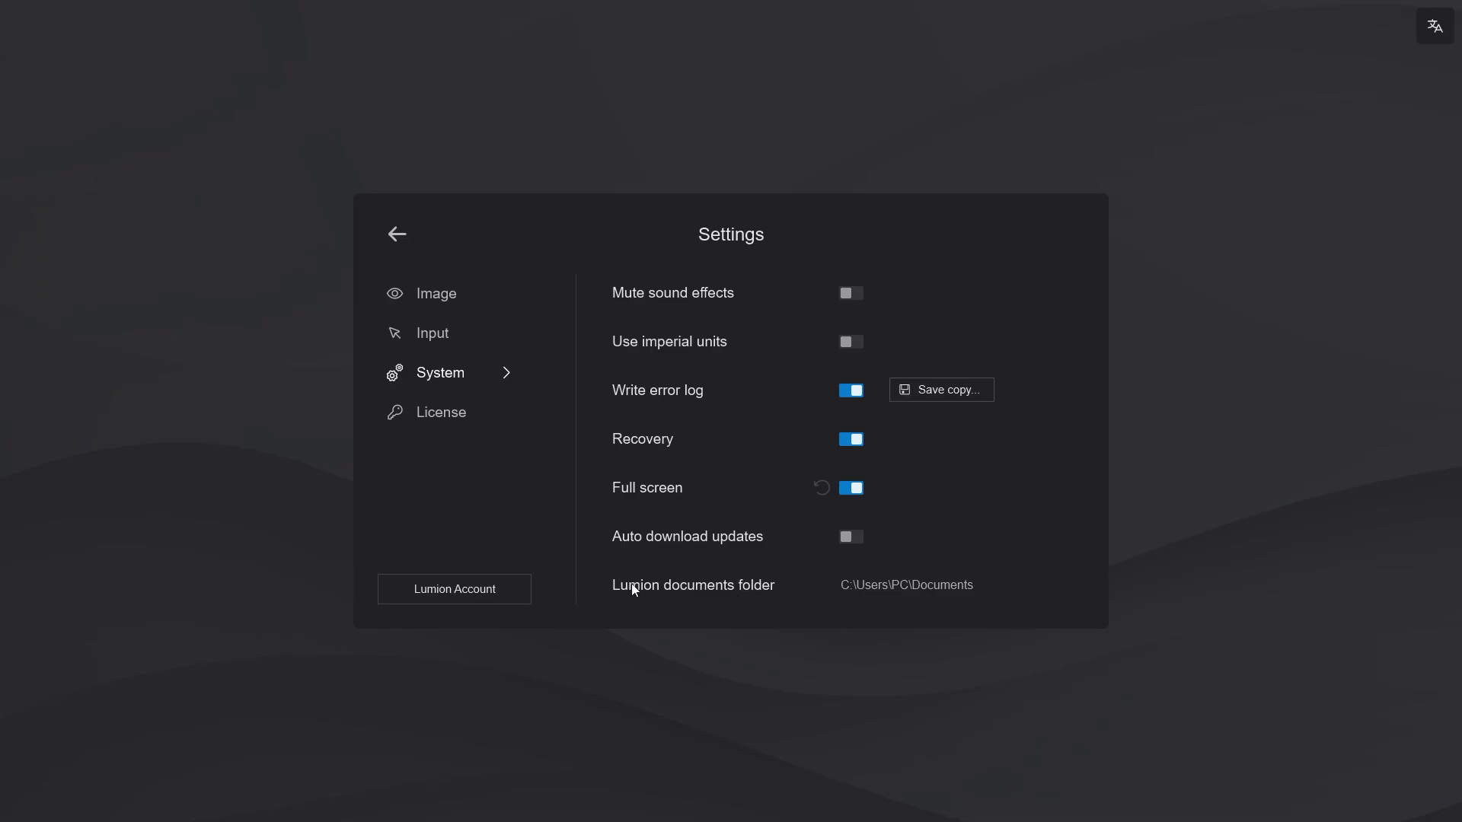
View the license details in the settings and return to the start screen
left_click(456, 423)
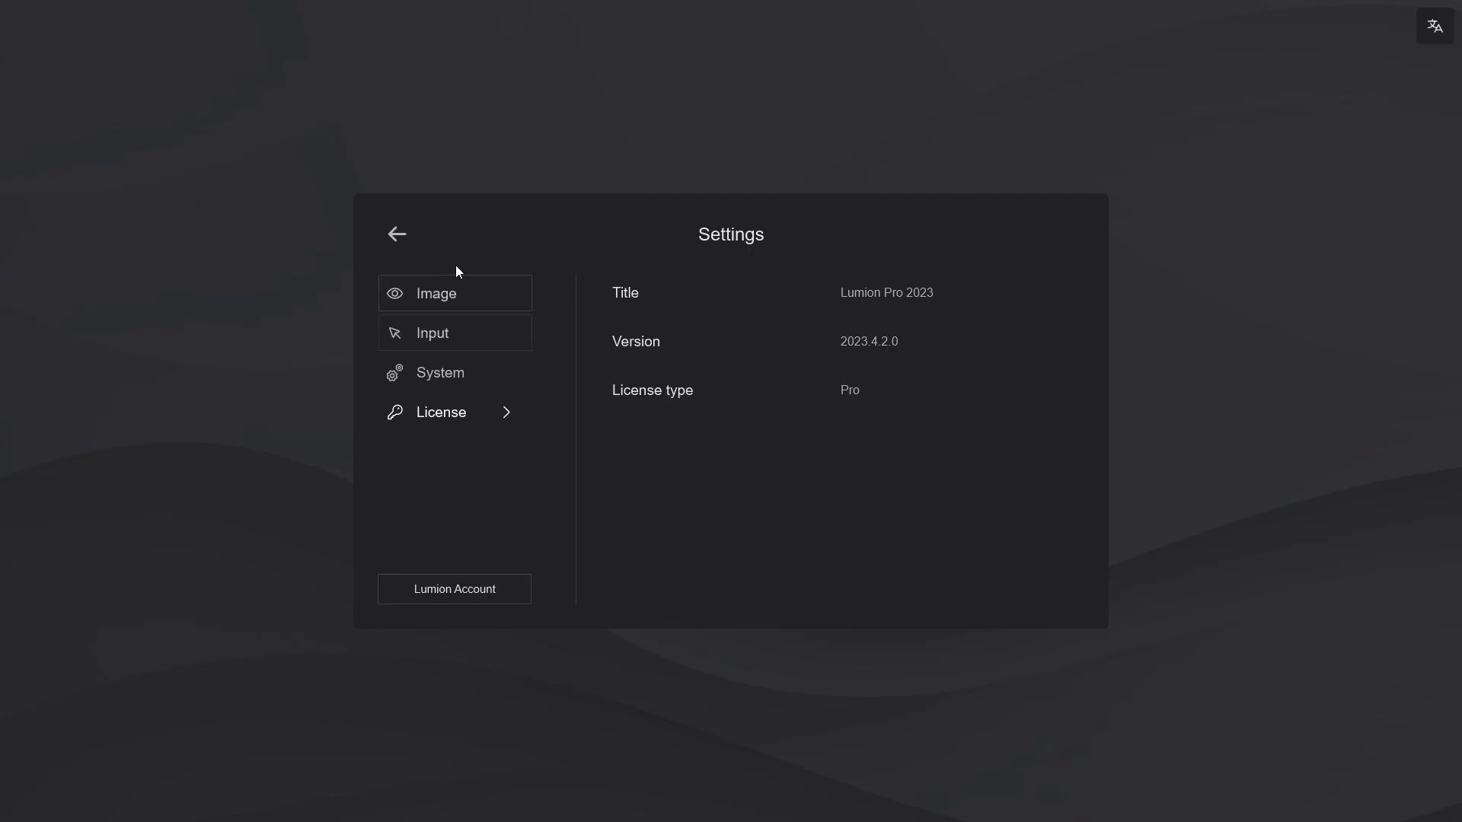
left_click(397, 234)
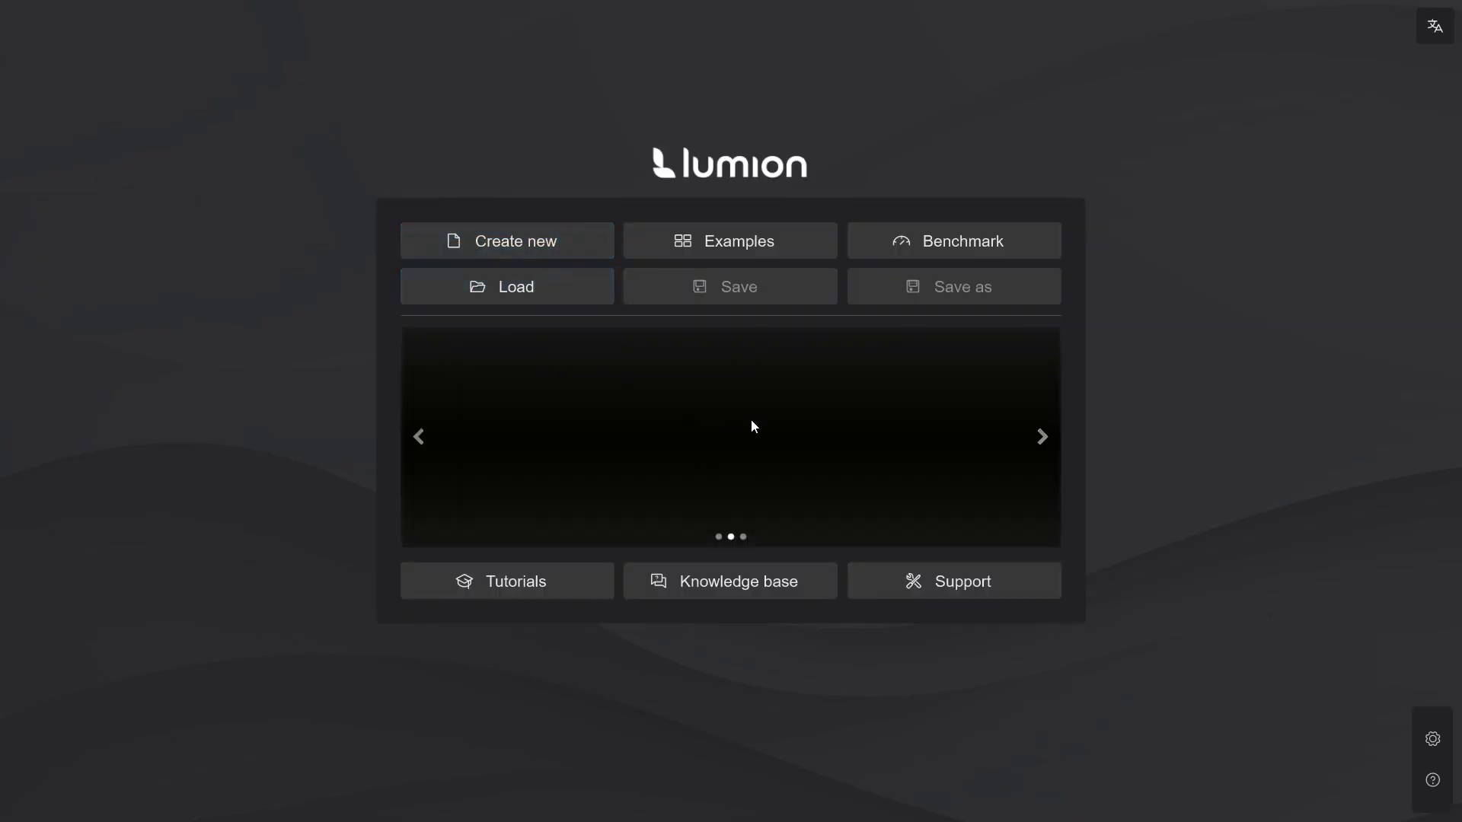